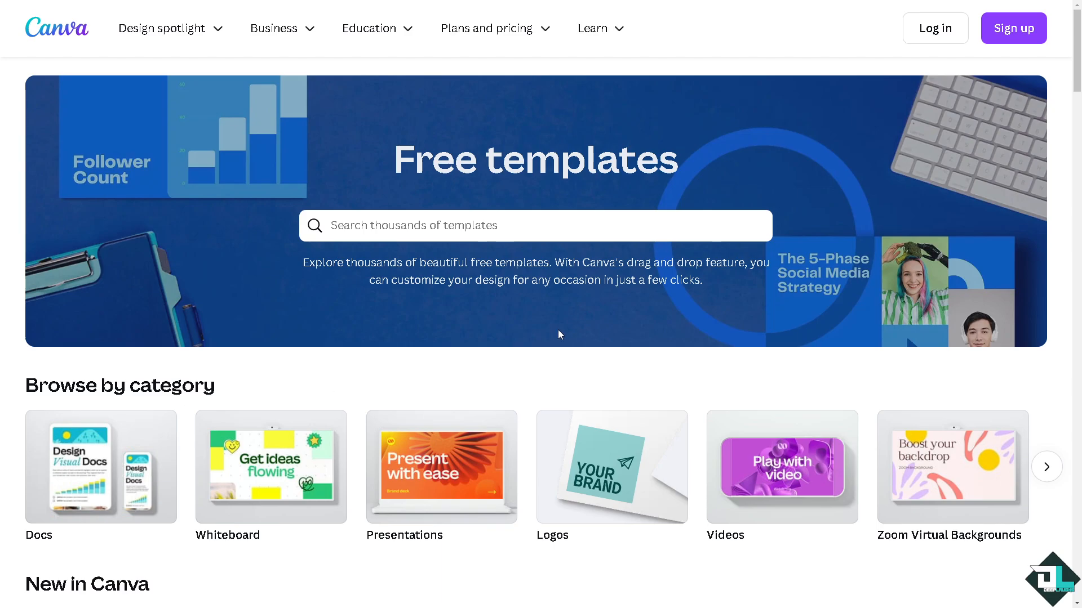
- Check the categories and suggested templates offered by the template search, leaving the search empty
left_click(400, 229)
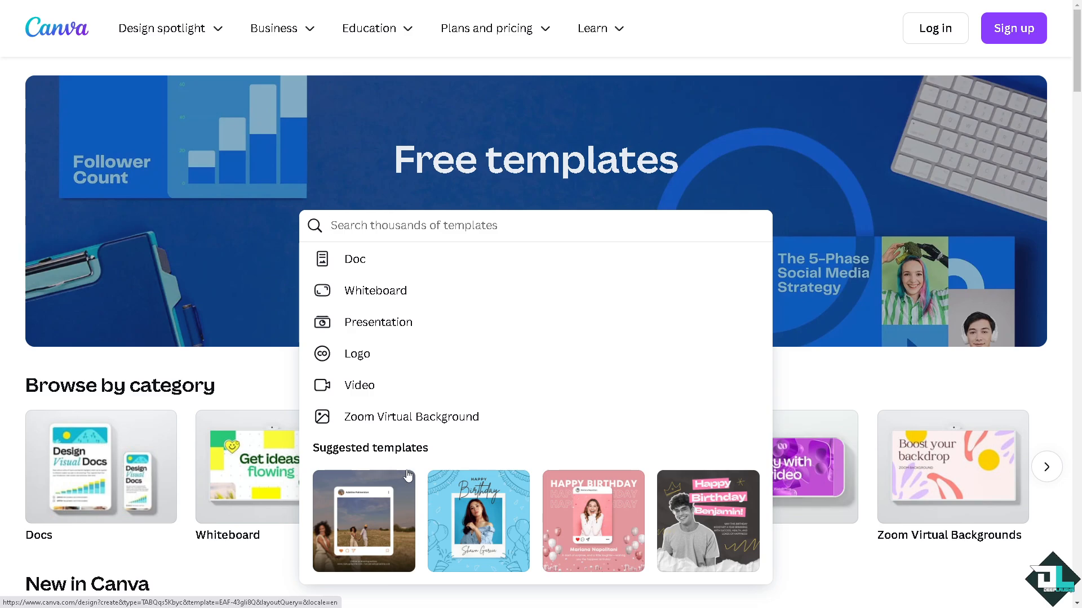
scroll(616, 463, "down", 2)
scroll(616, 464, "up", 1)
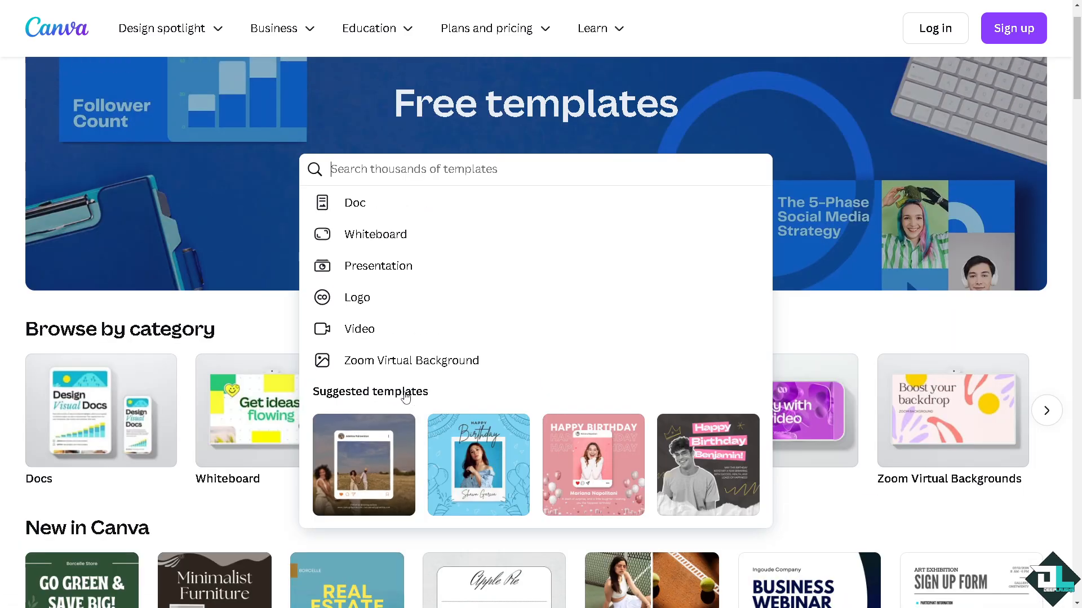
left_click(280, 311)
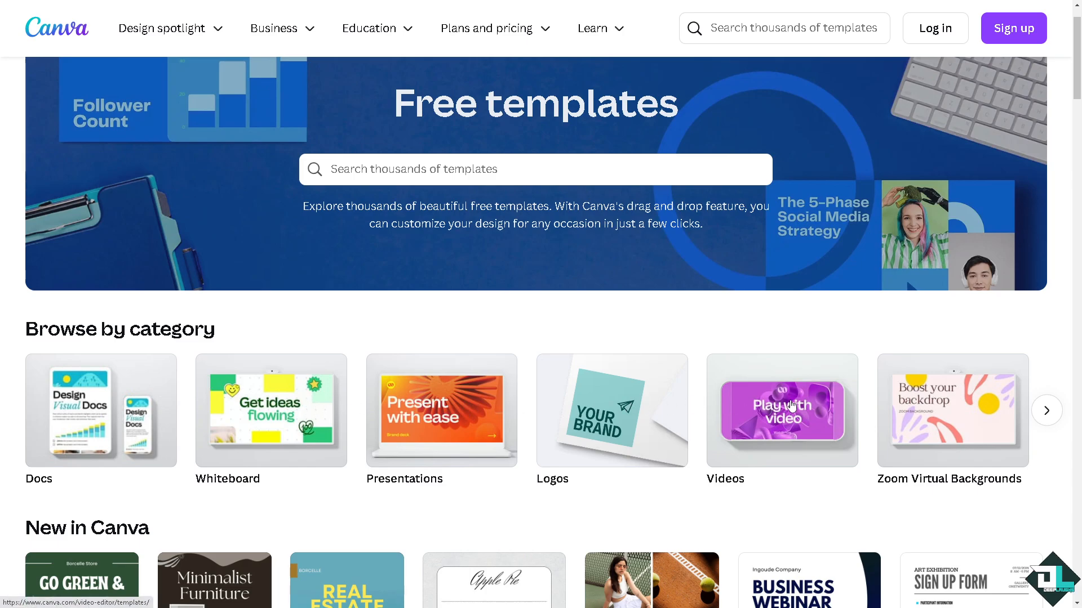
- Browse the template categories and open the "Pink & Blue Futuristic Gaming Channel Youtube Intro" video template
scroll(499, 400, "down", 2)
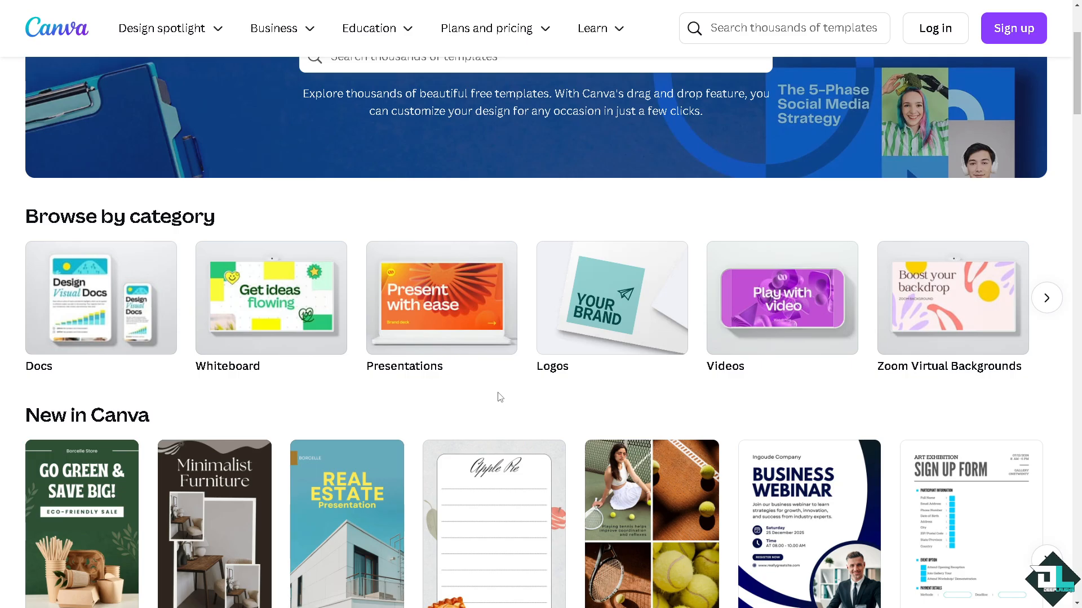
scroll(500, 397, "down", 6)
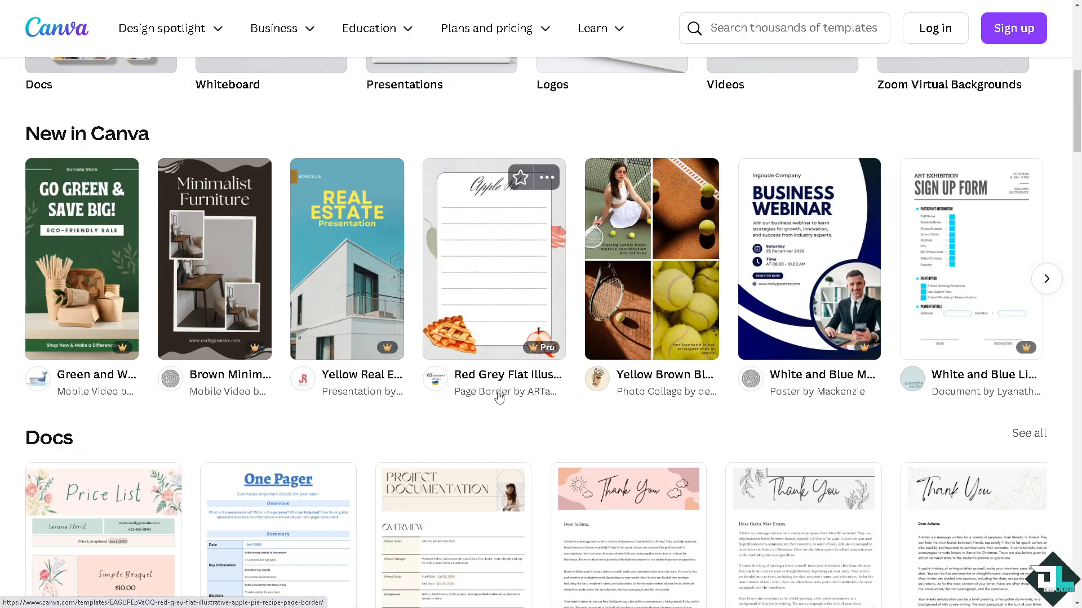
scroll(339, 396, "down", 20)
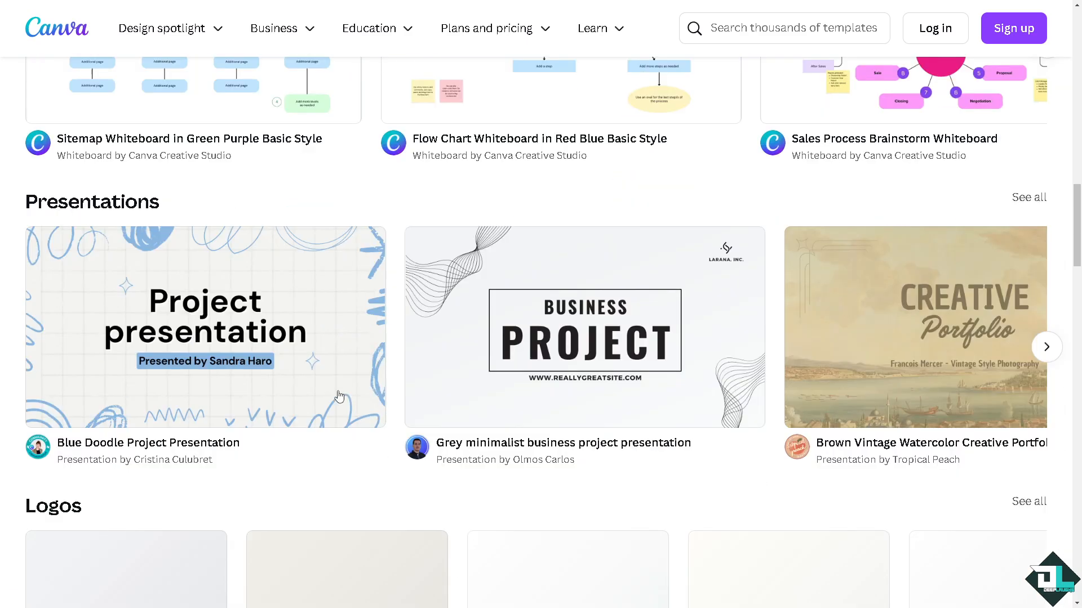
scroll(338, 396, "down", 4)
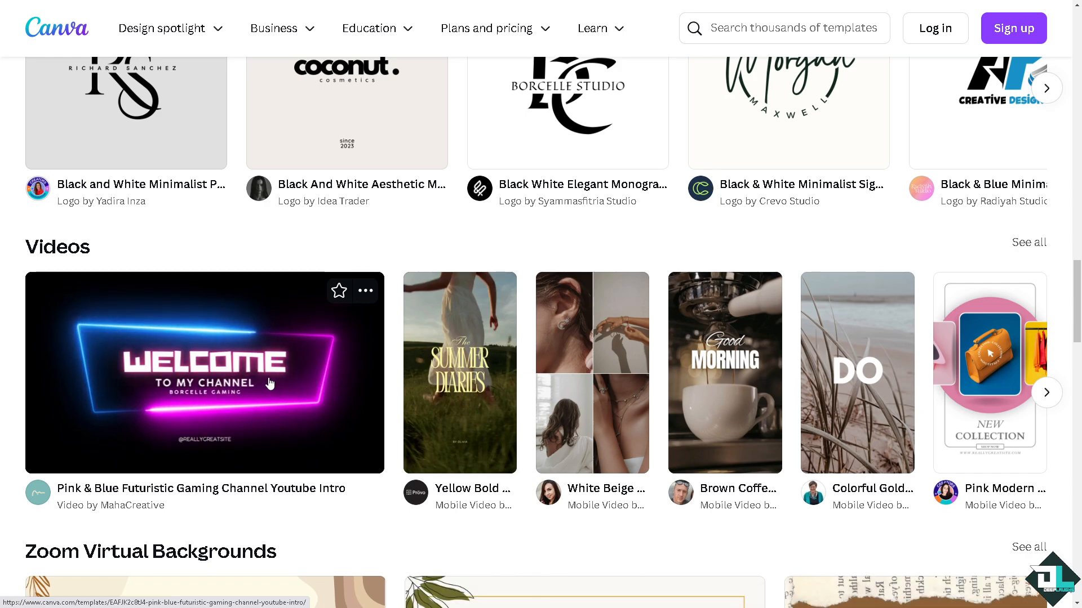
left_click(219, 365)
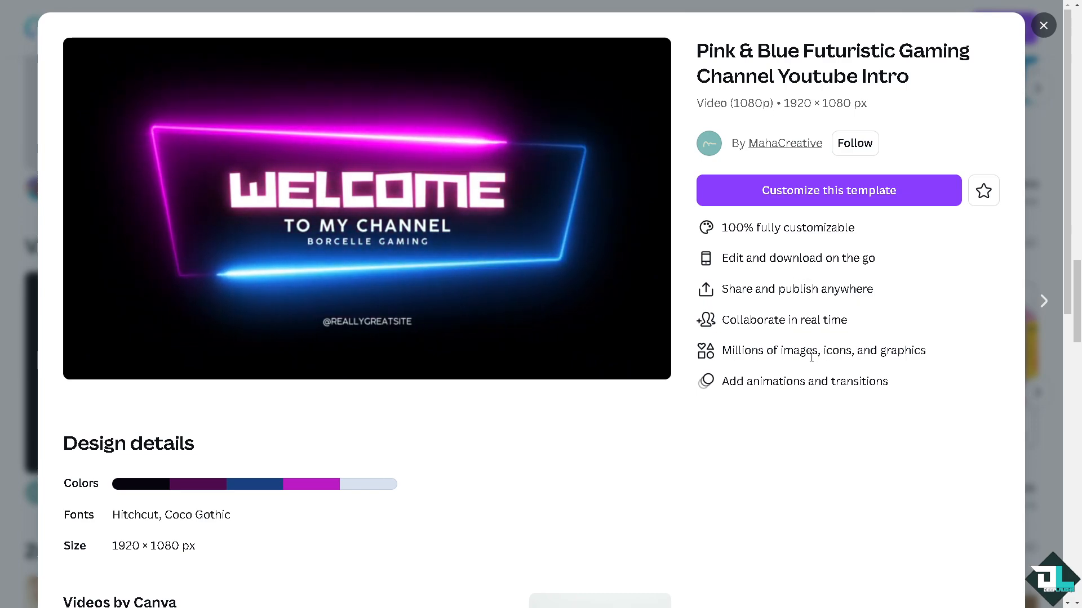
- Examine the template's colors, fonts, size, video description and the similar templates offered with it
scroll(534, 363, "down", 3)
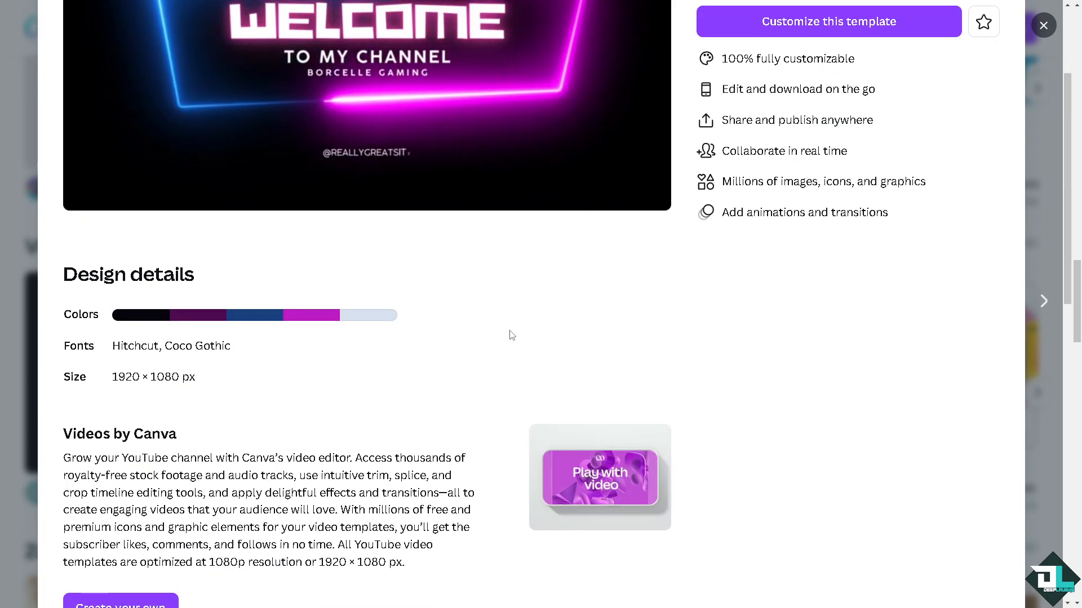
scroll(513, 330, "up", 2)
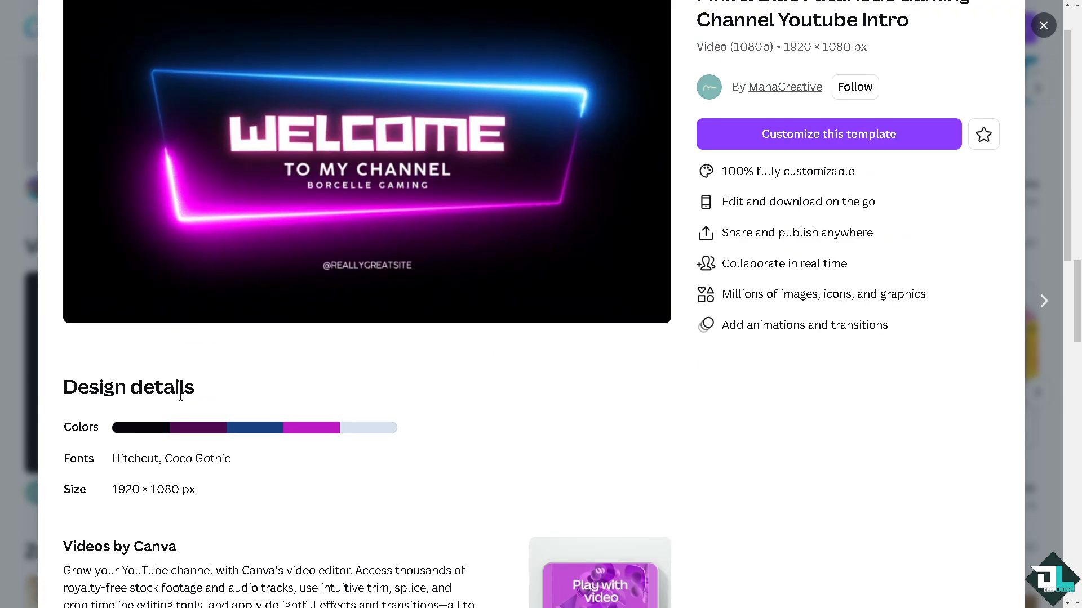
scroll(271, 385, "down", 2)
mouse_move(125, 326)
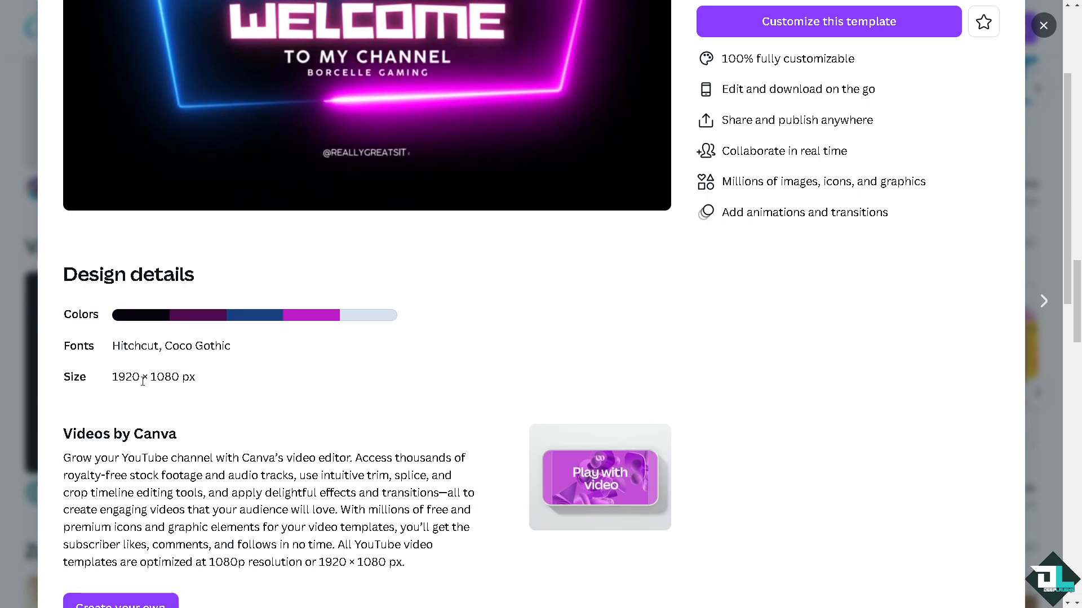
scroll(209, 389, "down", 4)
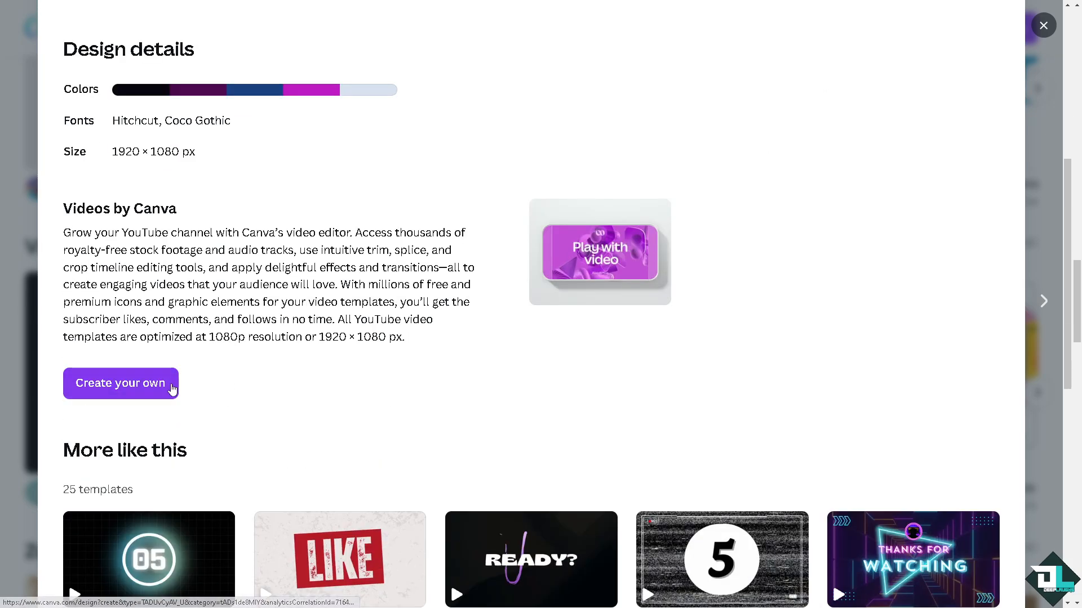
scroll(167, 388, "down", 2)
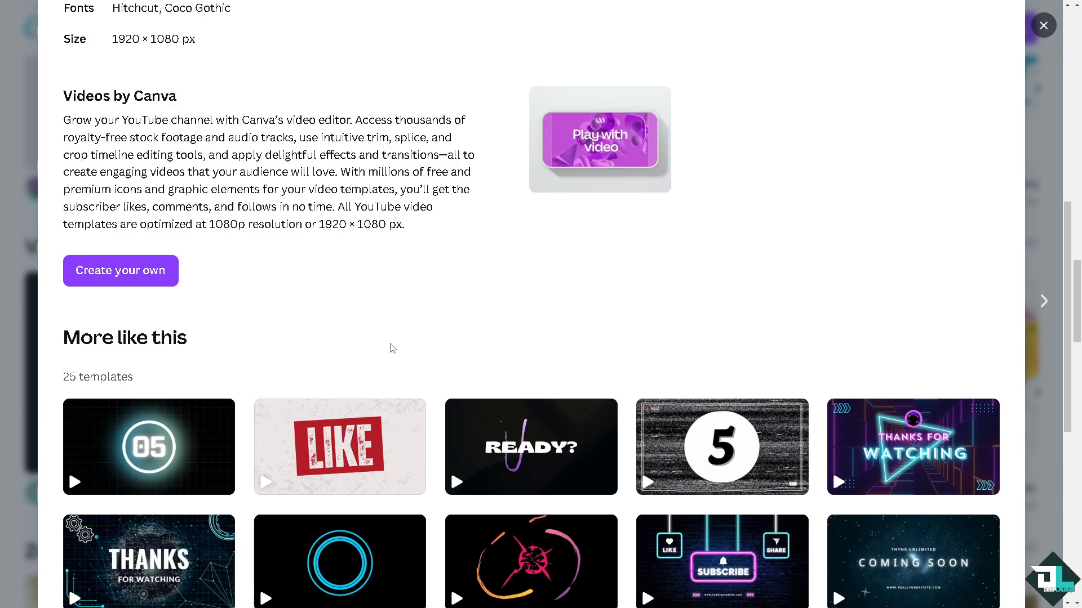
scroll(443, 344, "down", 3)
scroll(443, 341, "up", 7)
scroll(443, 341, "up", 5)
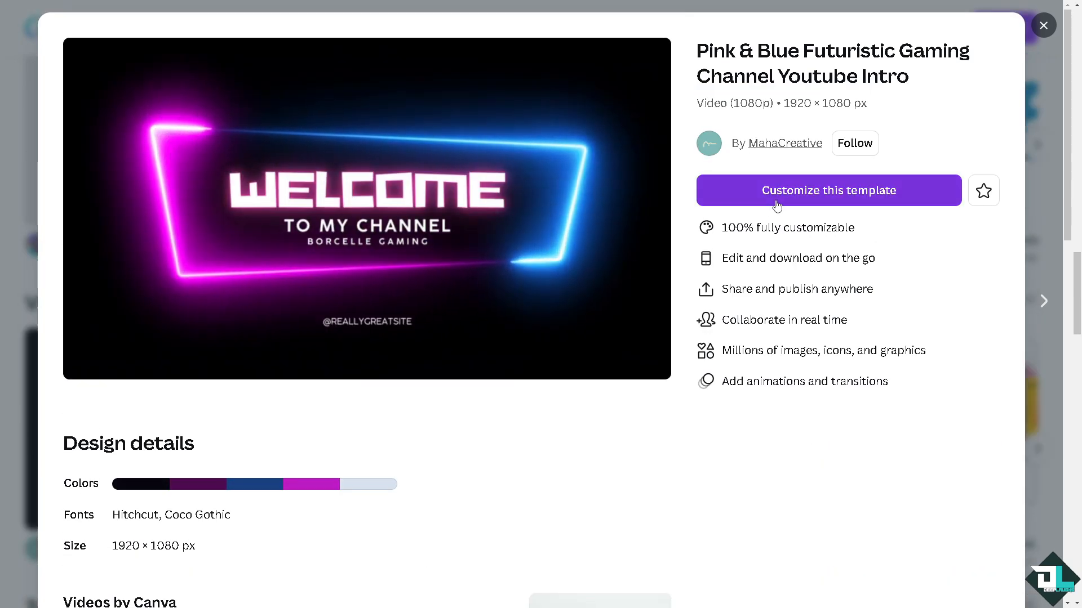
- Start customizing the gaming intro template and choose to continue another way when asked to log in
left_click(810, 193)
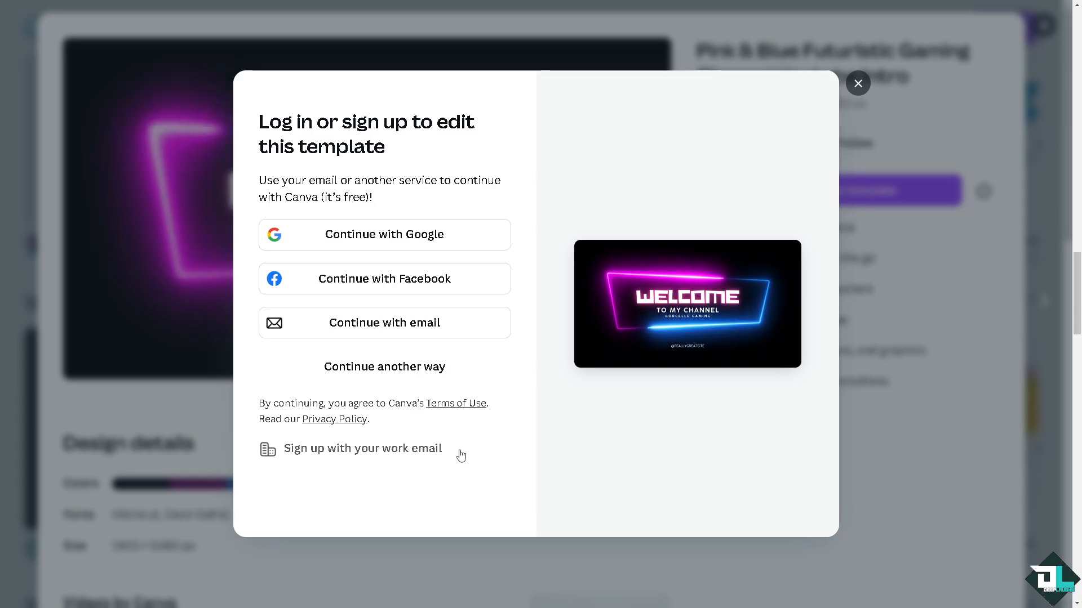
left_click(405, 371)
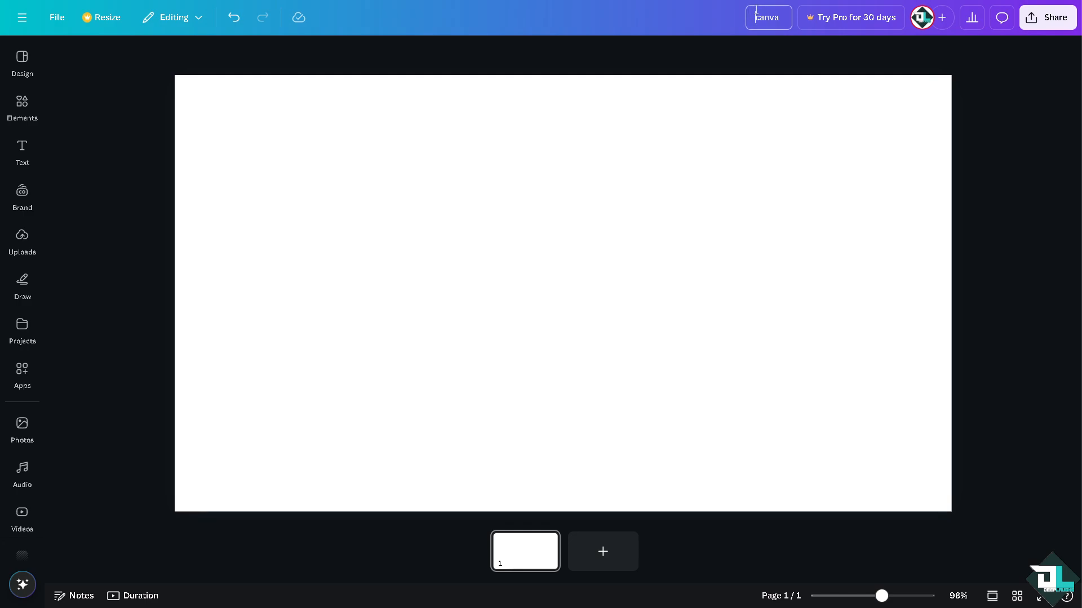
- Title the blank design "How to Use Templates in Canva"
left_click(757, 11)
type("How to View History in Canva")
left_click(116, 105)
- Insert the uploaded "How to Use Templates" thumbnail image and align it with the page's upper-left corner
left_click(22, 235)
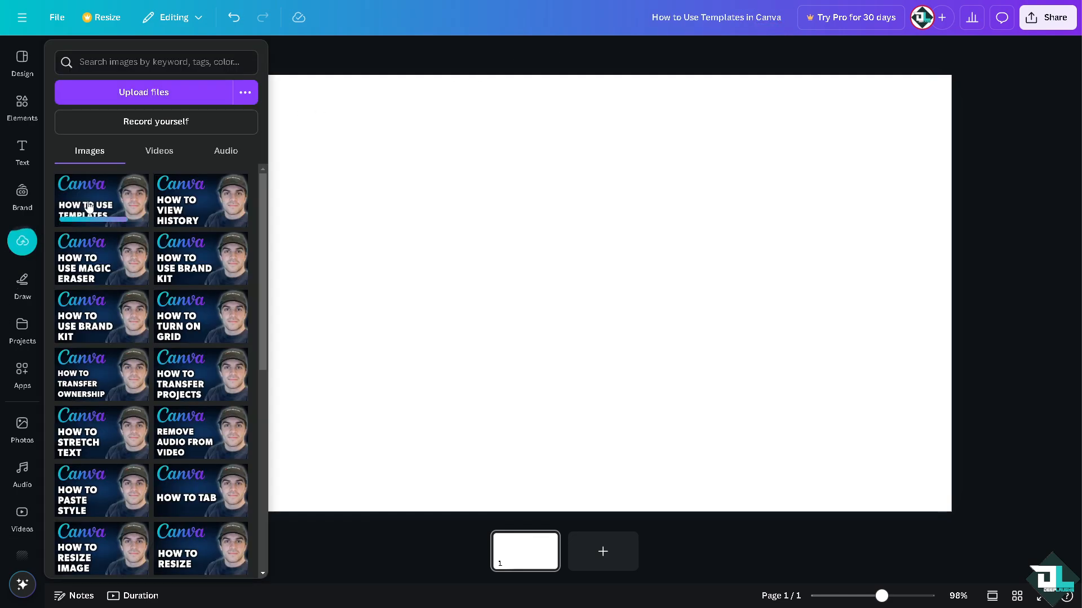
left_click(88, 210)
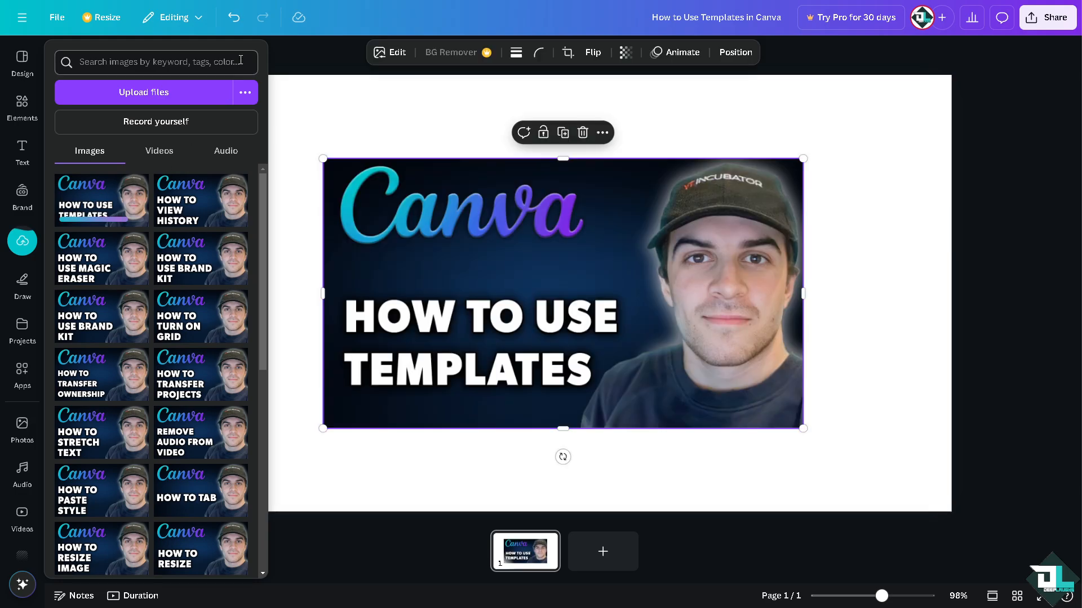
left_click(302, 94)
left_click(420, 197)
left_click_drag(420, 197, 287, 123)
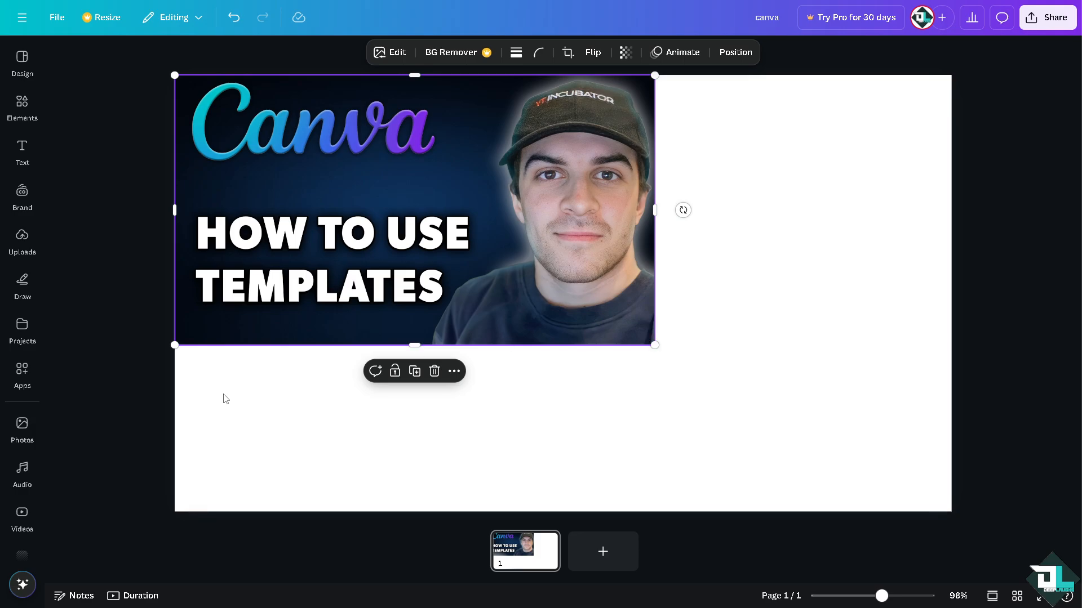
- Try the carved-pumpkin stock video from the People category on the page and delete it
left_click(22, 514)
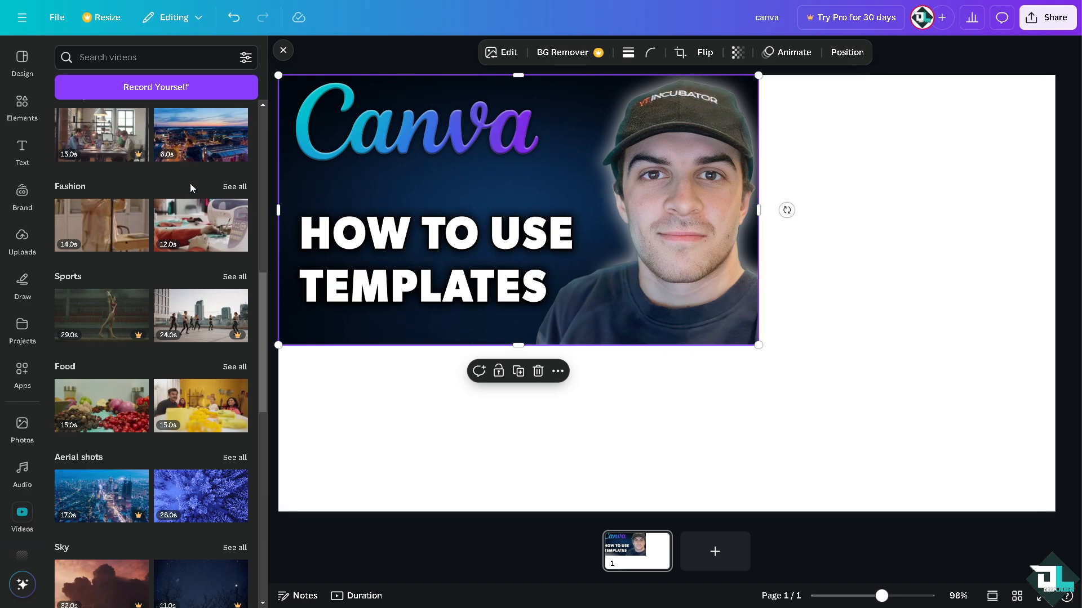
scroll(190, 179, "up", 3)
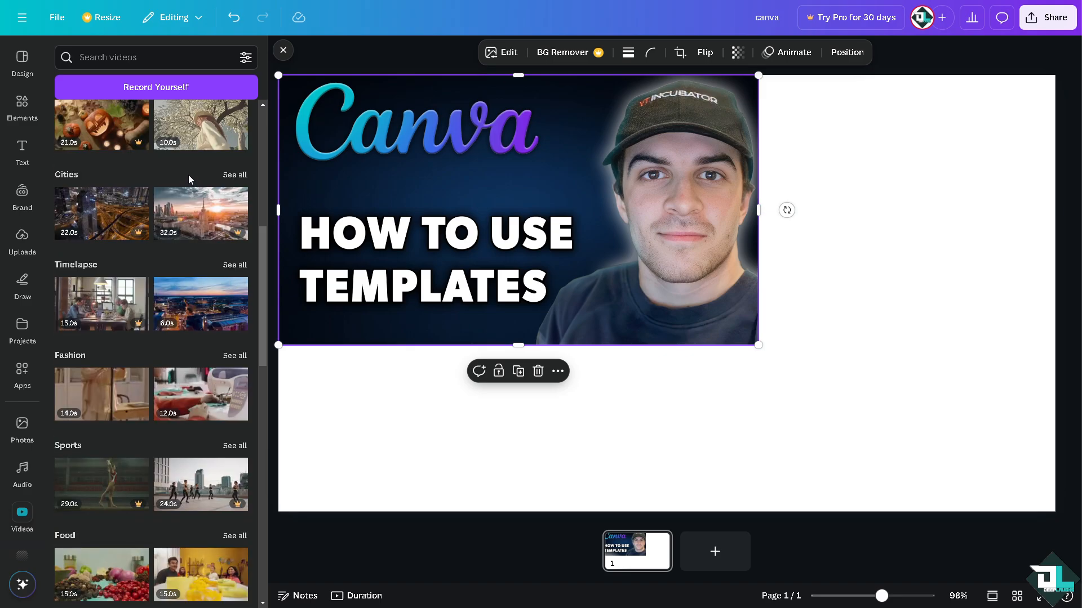
left_click(89, 135)
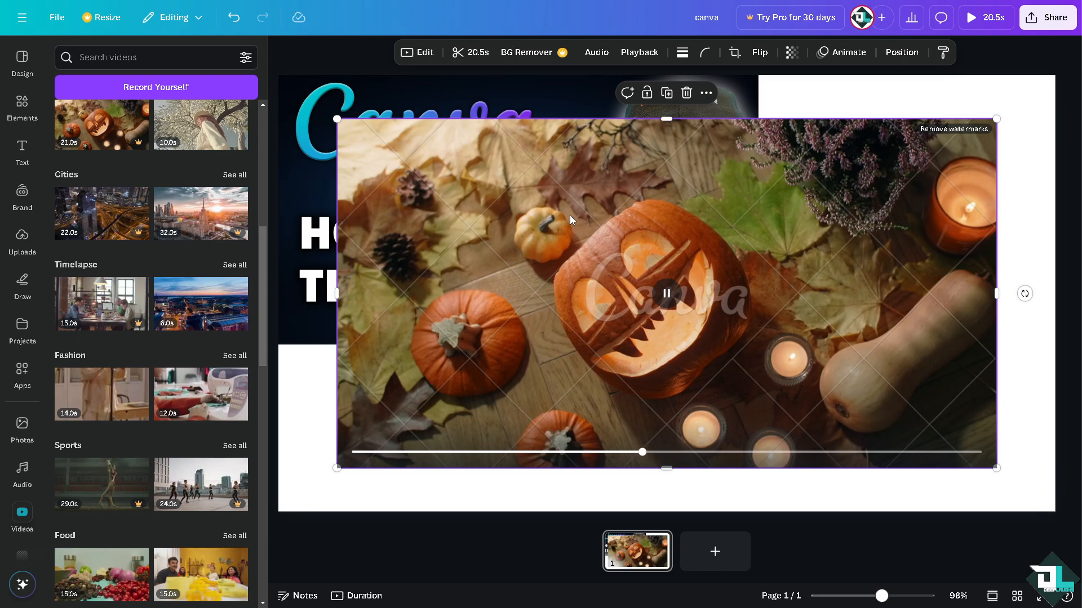
key("Delete")
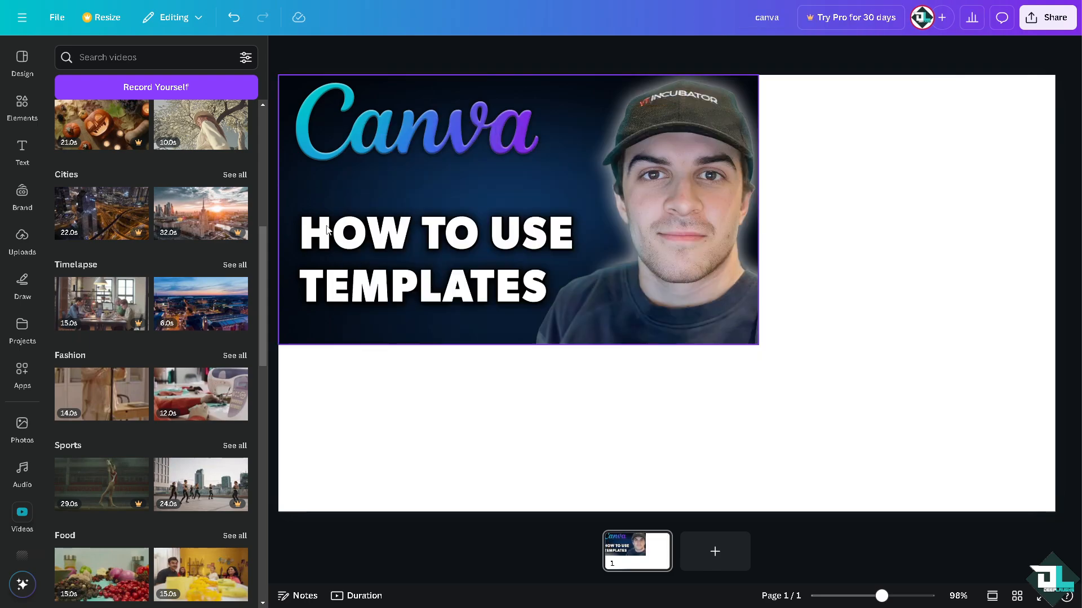
- Add the city-at-dusk Timelapse video and shrink it into the page's lower-left corner, directly below the thumbnail image
left_click(207, 316)
left_click_drag(741, 192, 660, 235)
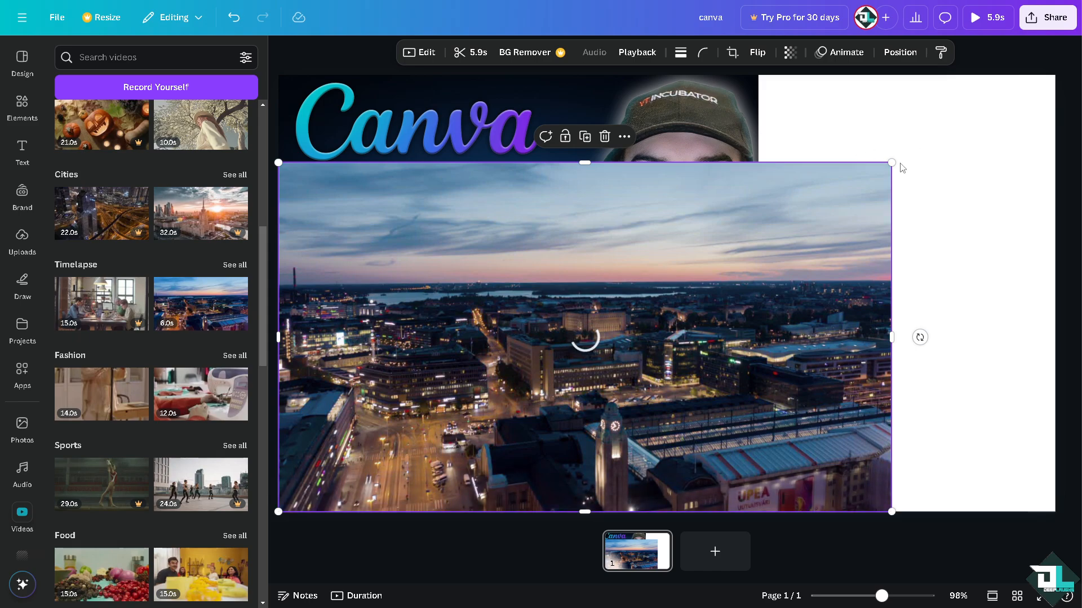
left_click_drag(891, 162, 578, 363)
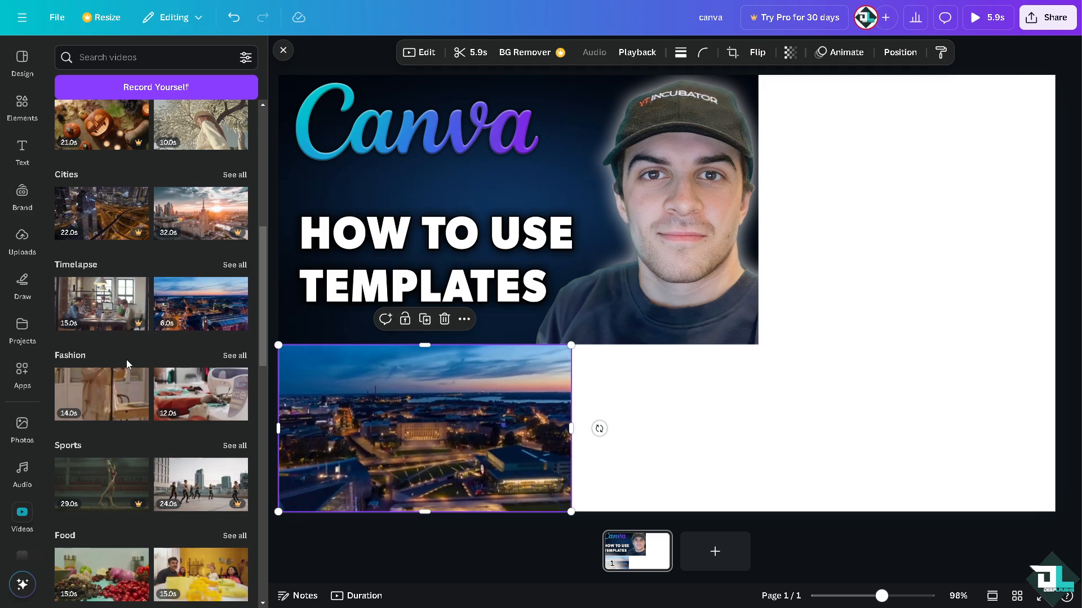
- Add the blossom-tree video from the People category beside the city video and crop it to about 308 × 275, ending at the thumbnail's right edge
scroll(169, 270, "up", 2)
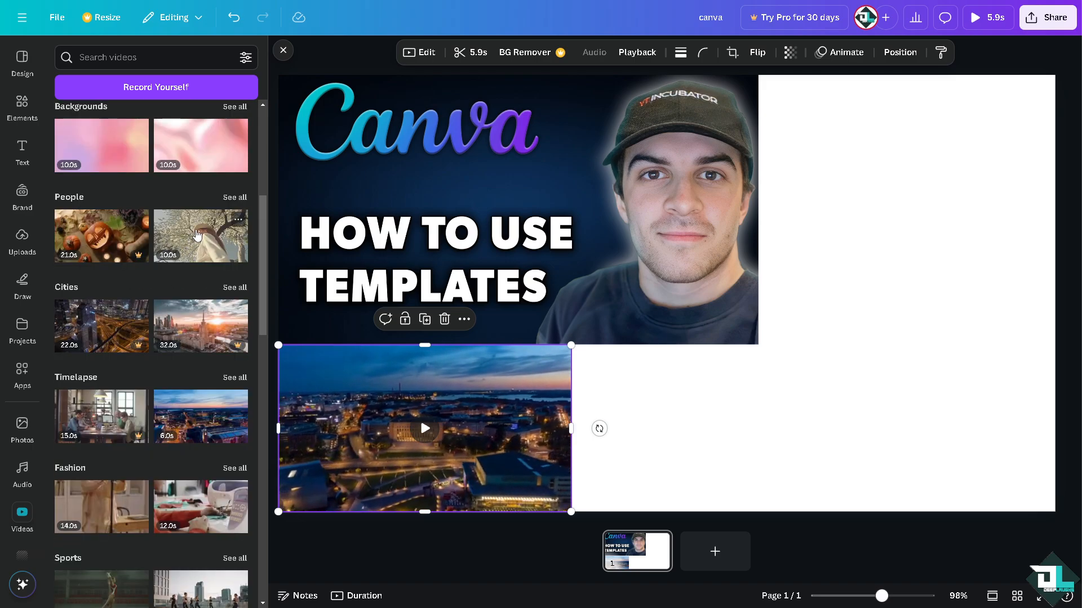
scroll(191, 247, "up", 5)
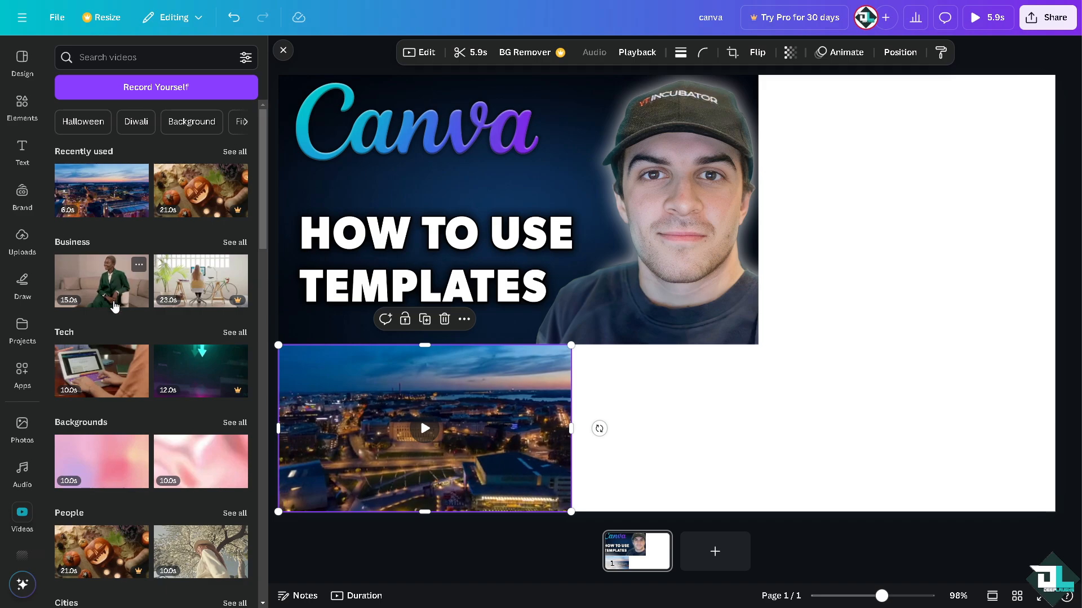
scroll(117, 310, "down", 2)
scroll(129, 312, "down", 3)
left_click_drag(186, 267, 756, 335)
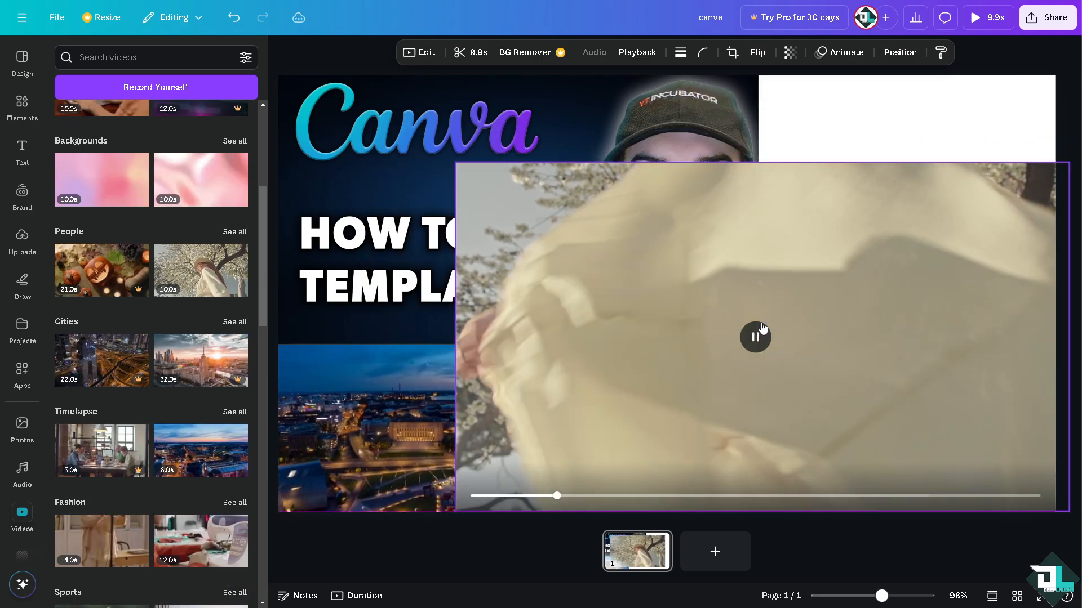
left_click_drag(646, 258, 778, 346)
left_click_drag(867, 376, 660, 376)
left_click_drag(864, 428, 759, 421)
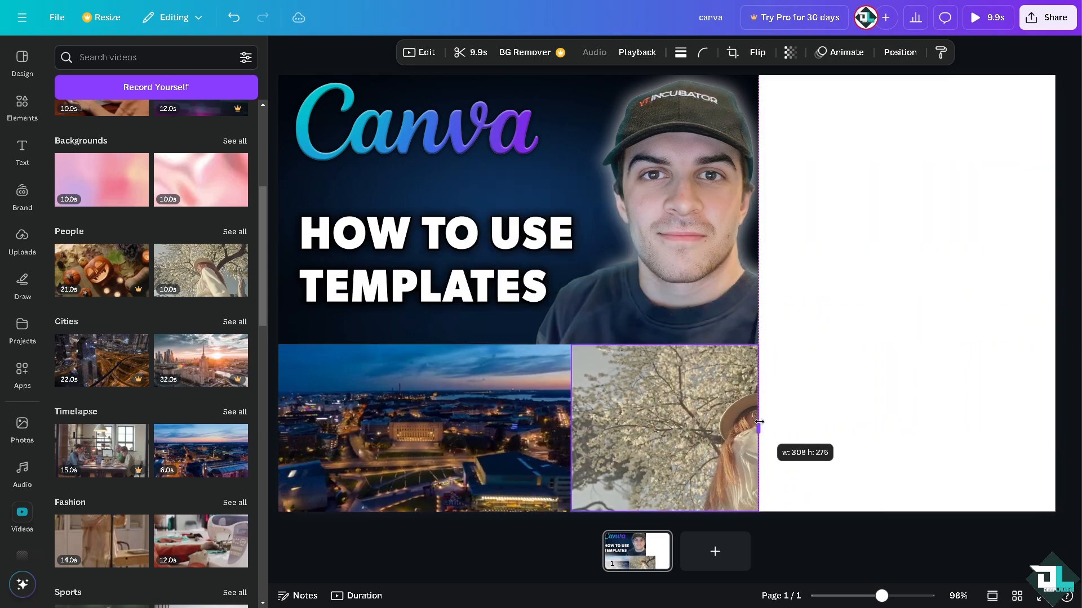
- Fill the page background with the image of Earth at night seen from space
left_click(857, 285)
scroll(32, 468, "down", 2)
left_click(21, 448)
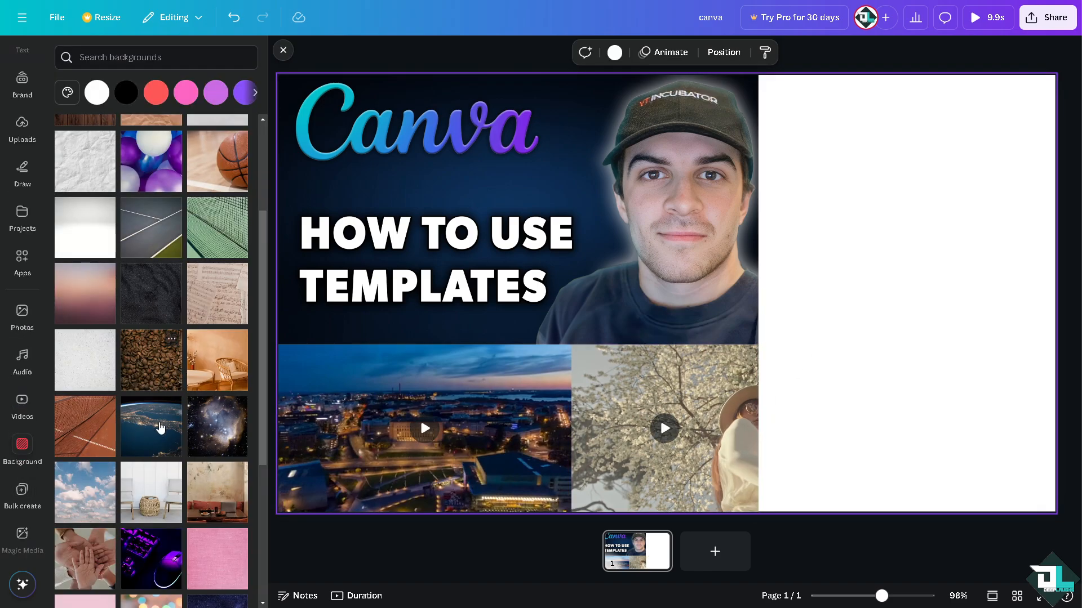
left_click(162, 427)
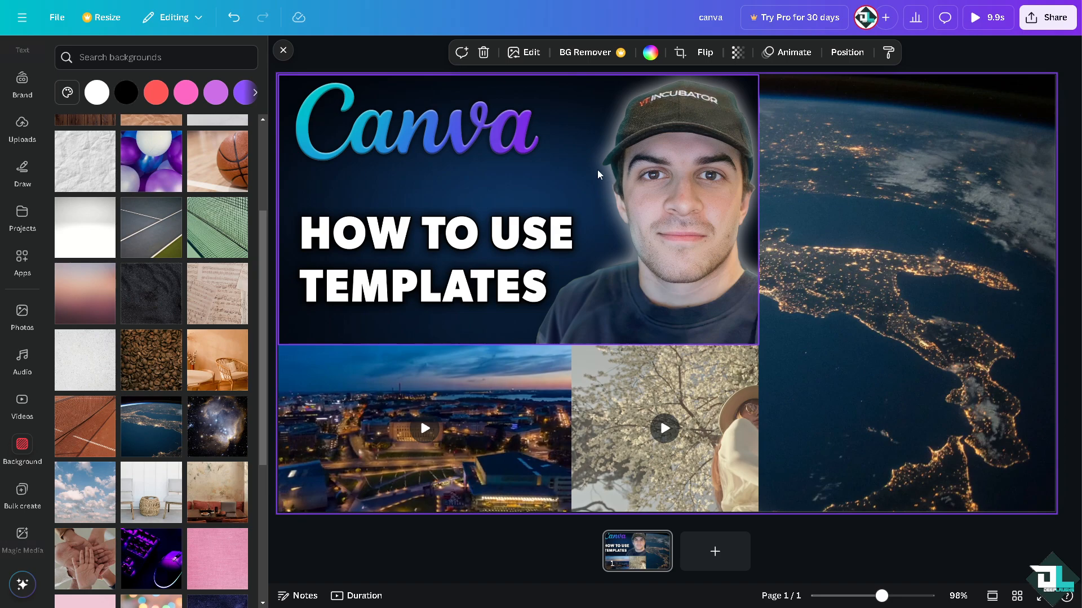
- Add the recently used "Soft Shadow" text style to the page and shift it slightly up and left
scroll(19, 211, "up", 2)
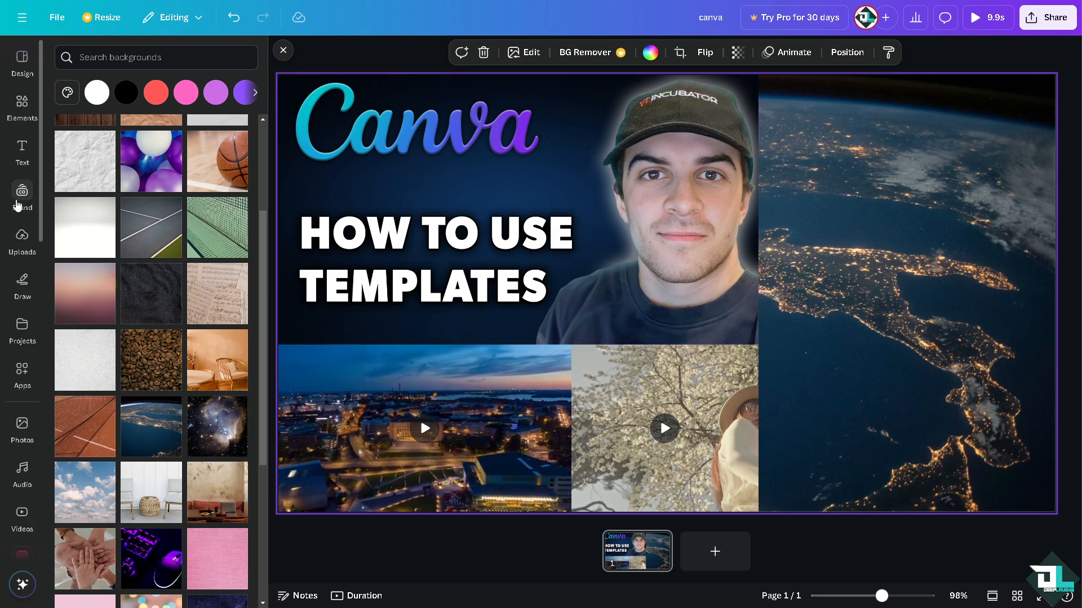
left_click(23, 150)
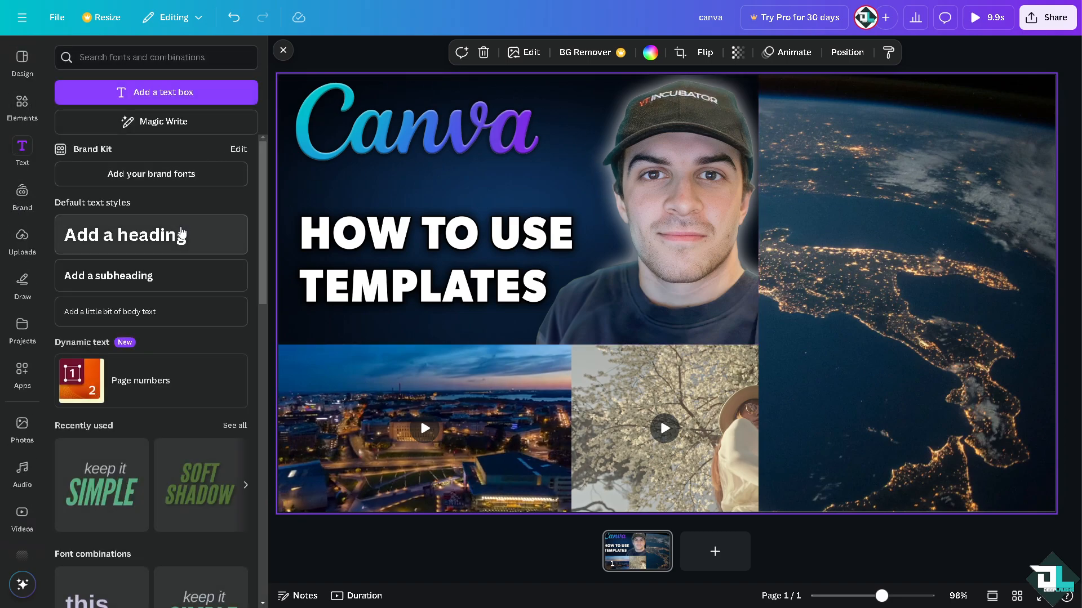
left_click(200, 477)
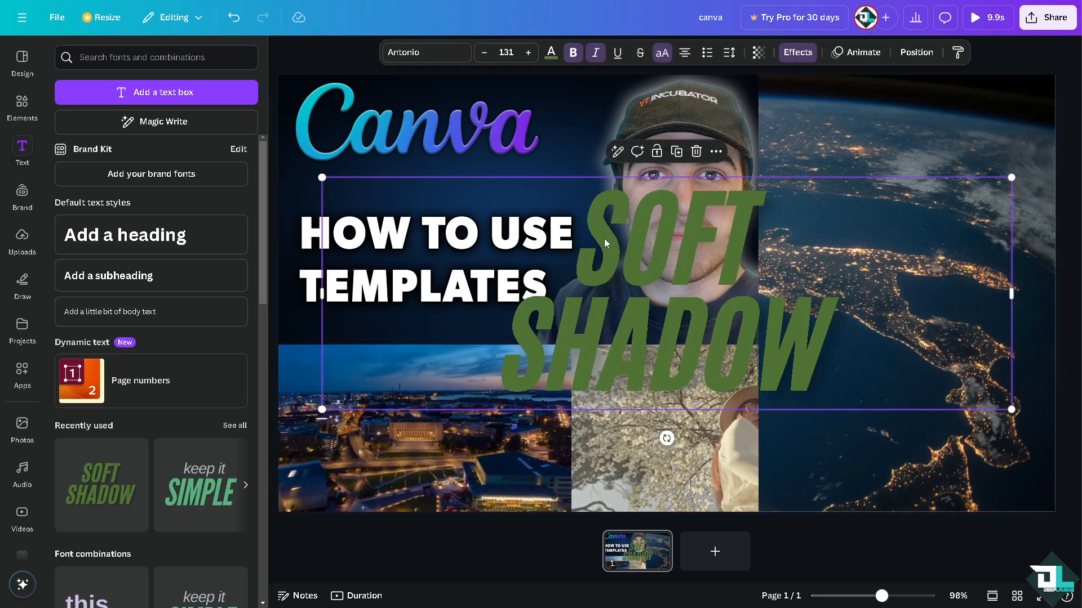
left_click_drag(604, 239, 564, 191)
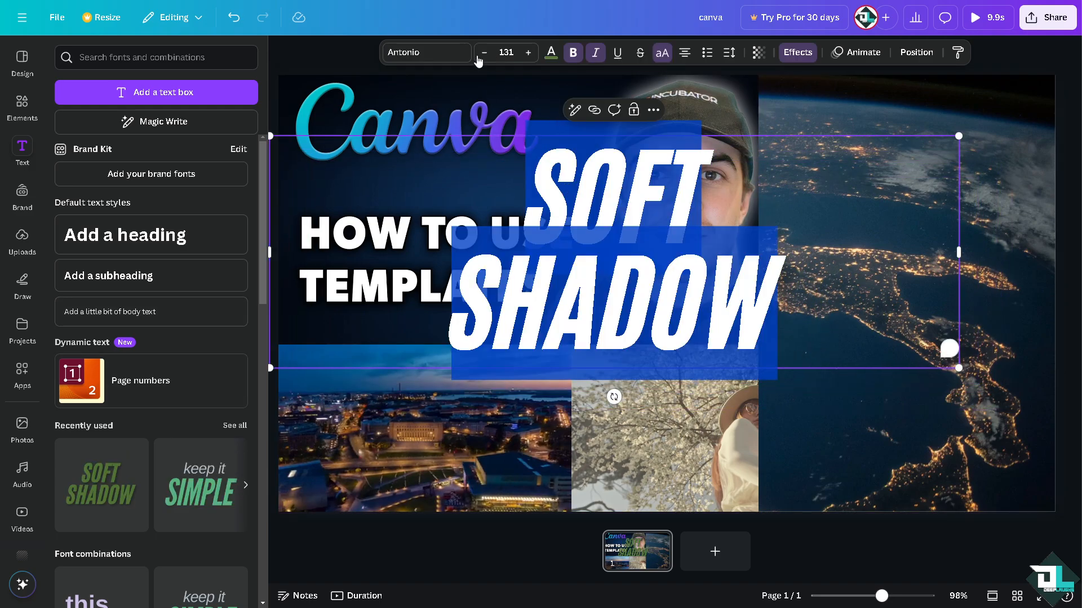
- Set the Soft Shadow text's size to 50 and replace its wording with "HOW TO USE TEMPLATES" and "IN CANVA" on two lines
left_click(513, 51)
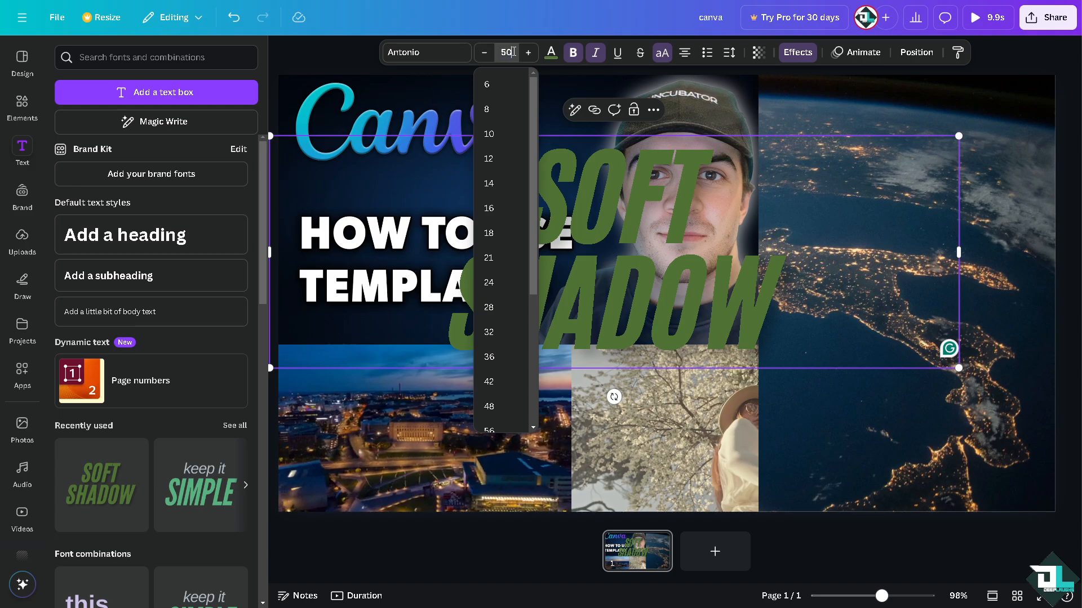
key("Return")
left_click(626, 234)
key("ctrl+a")
type("HOW TO USE TEMPLATES IN CANVA")
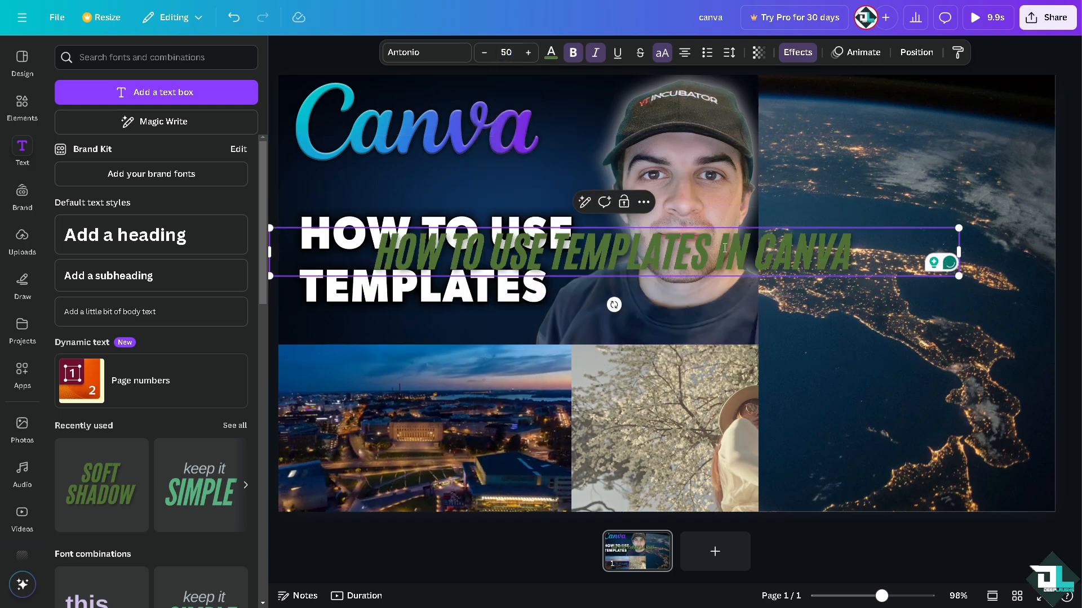
key("Return")
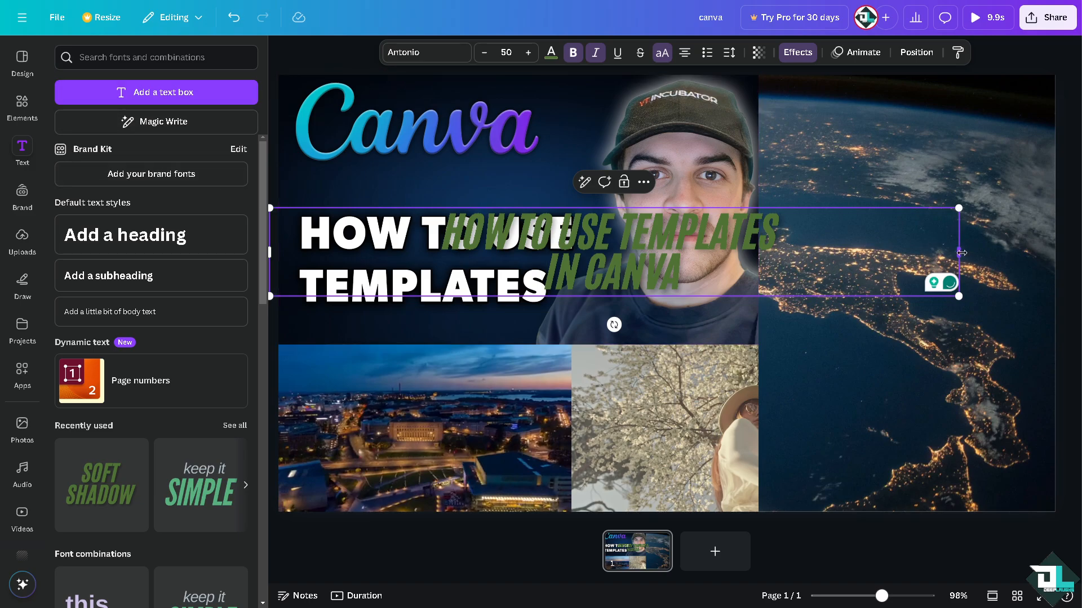
- Narrow the title's text box, scale it to about size 40.1 and centre it over the exposed Earth background beside the thumbnail
left_click_drag(962, 253, 832, 253)
left_click_drag(743, 235, 621, 222)
left_click(916, 172)
left_click_drag(467, 238, 914, 232)
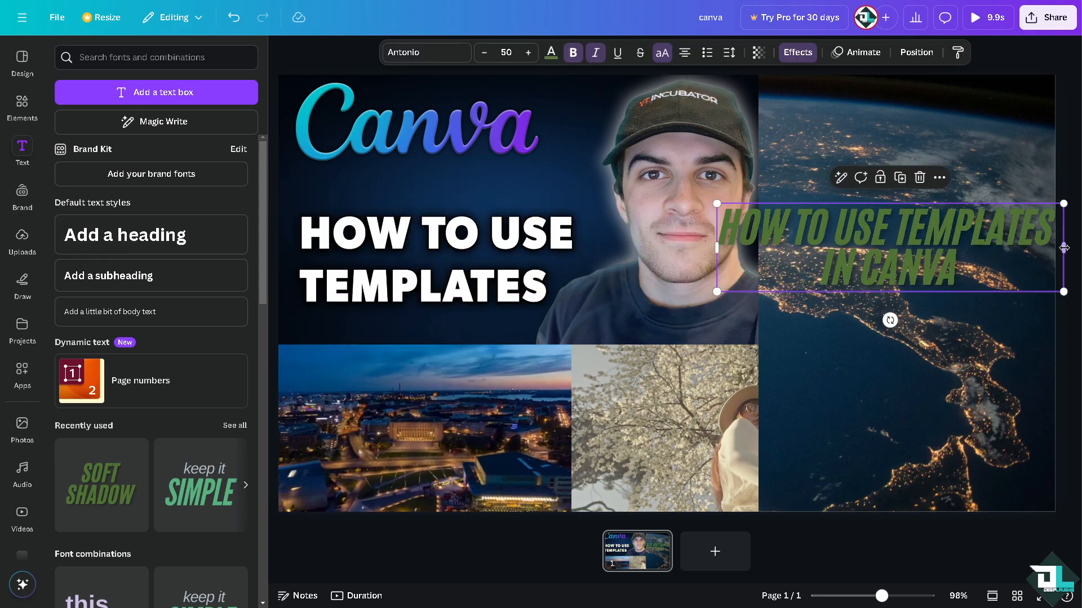
left_click_drag(1070, 296, 994, 274)
left_click_drag(868, 225, 918, 288)
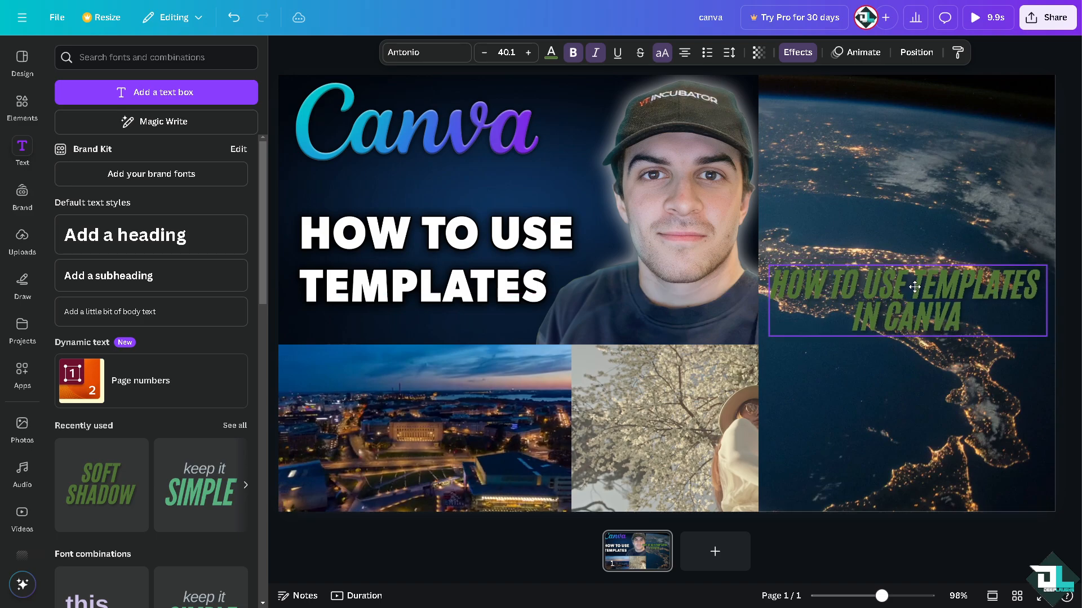
- Give the title text an Outline effect in white with a thickness of 200
left_click(798, 53)
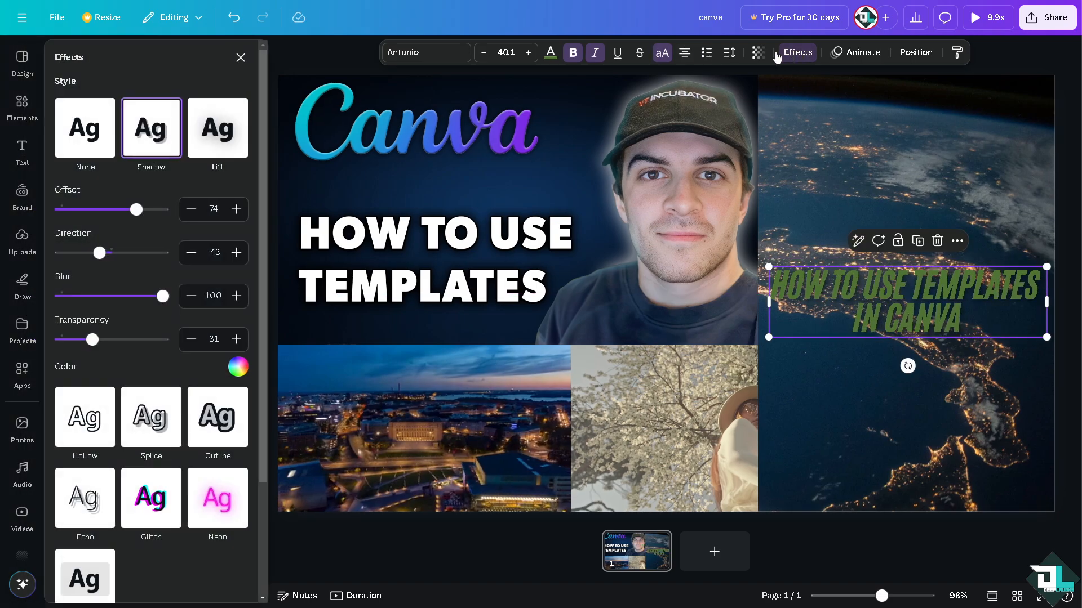
left_click(224, 412)
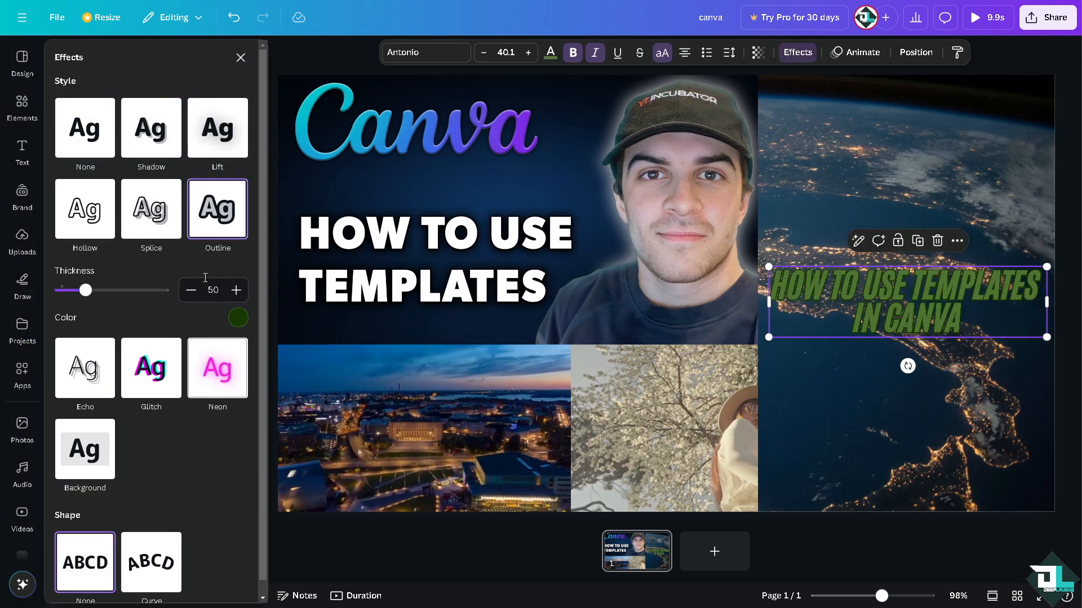
left_click(239, 318)
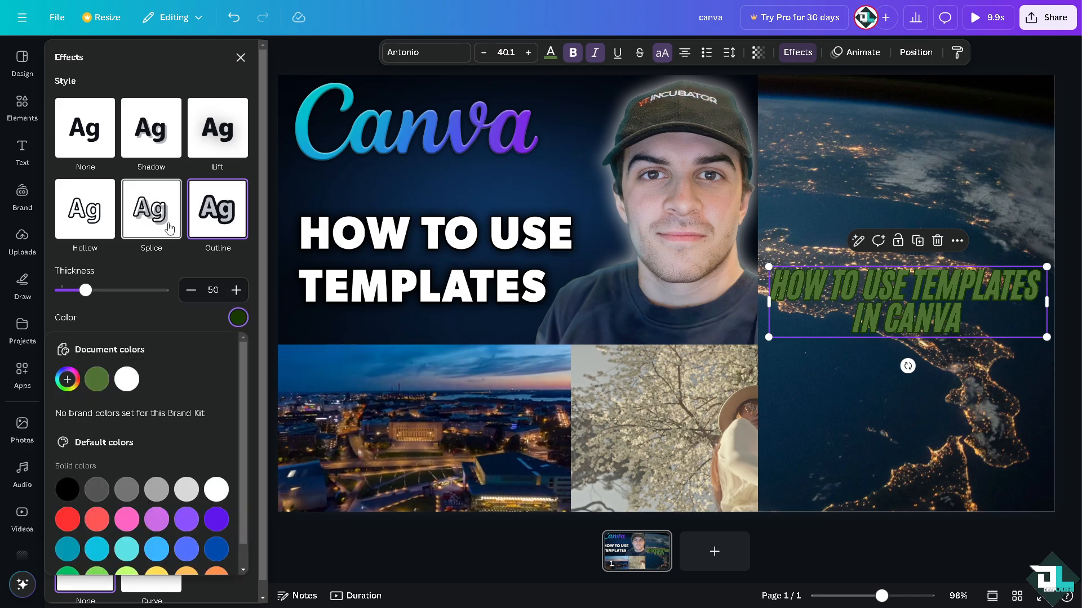
left_click(127, 379)
left_click_drag(119, 295, 169, 296)
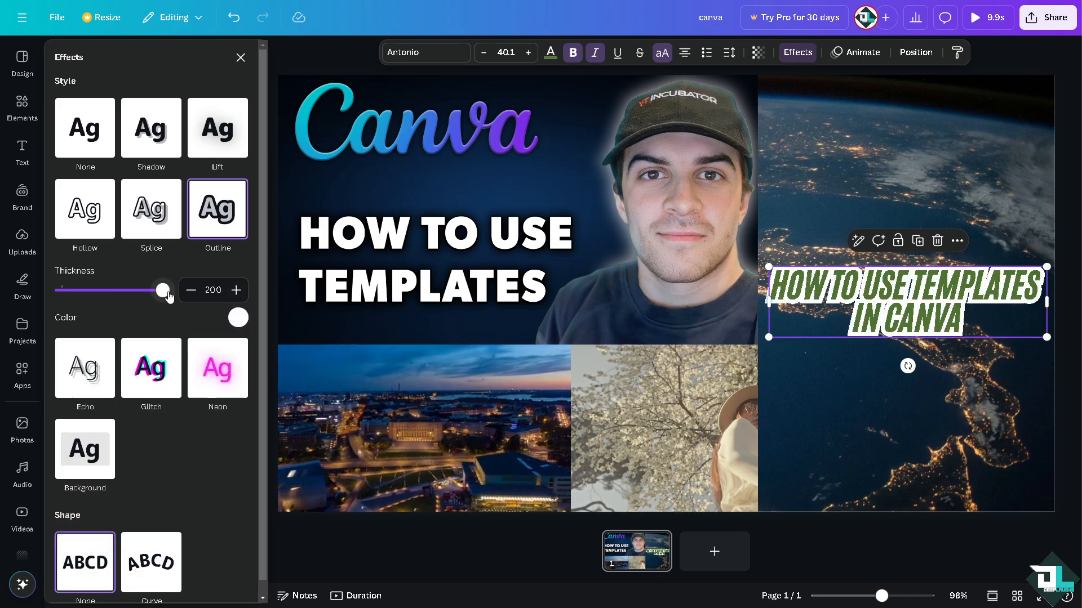
left_click(875, 186)
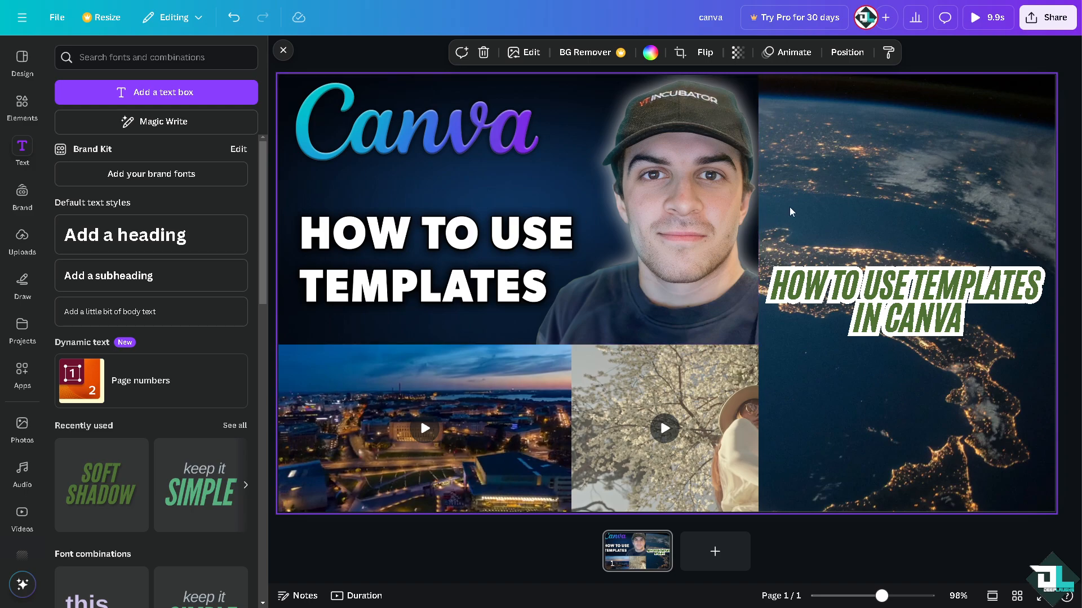
- Rename the design "How to Use Templates in Canva" and close the text library
scroll(34, 434, "down", 3)
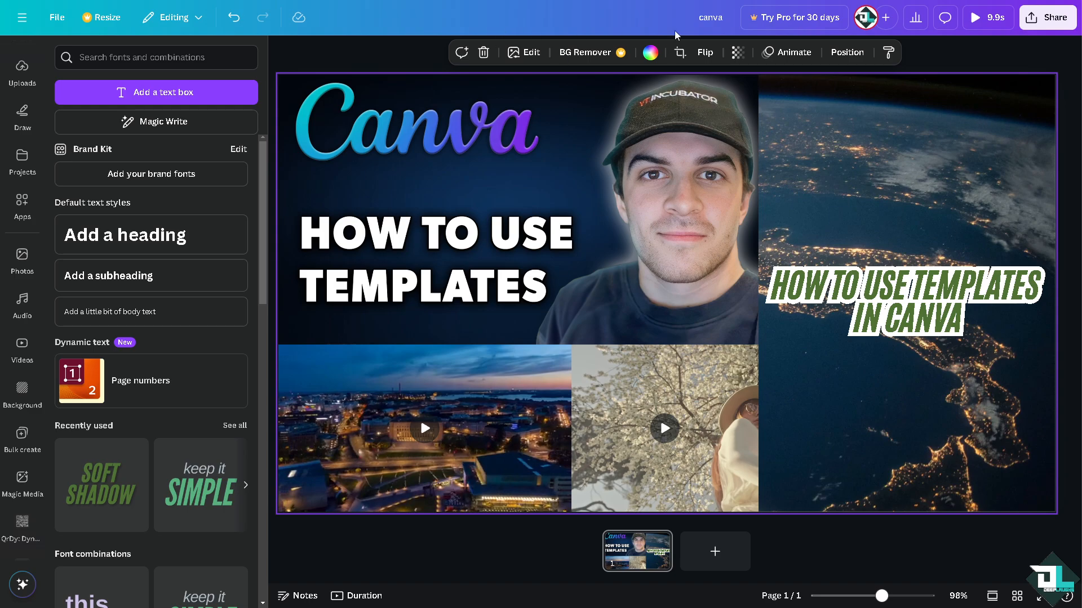
double_click(714, 17)
type("How to Use Templates in Canva")
left_click(859, 156)
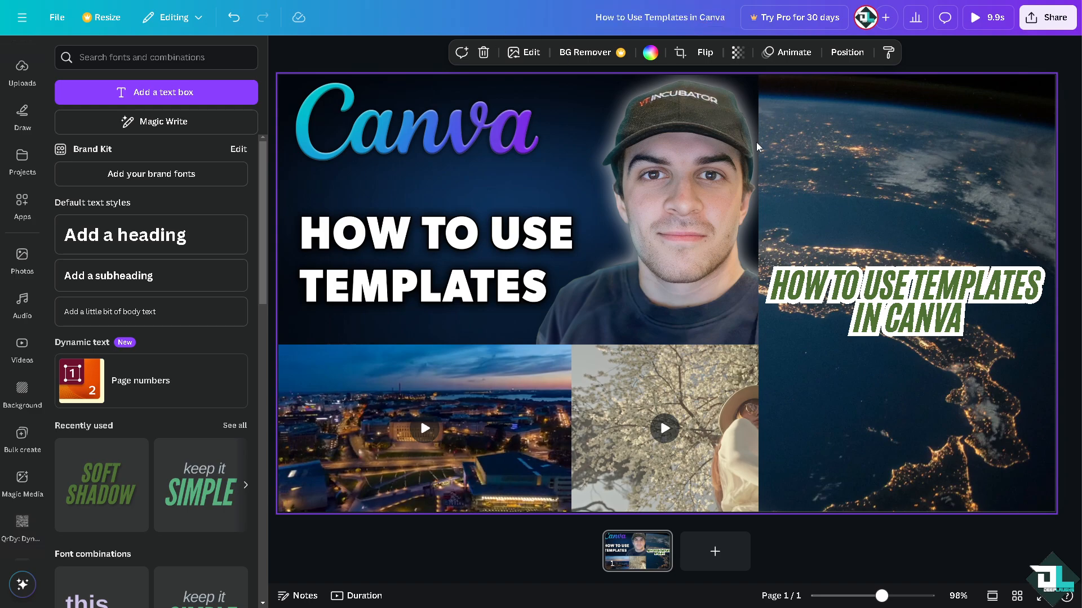
left_click(274, 53)
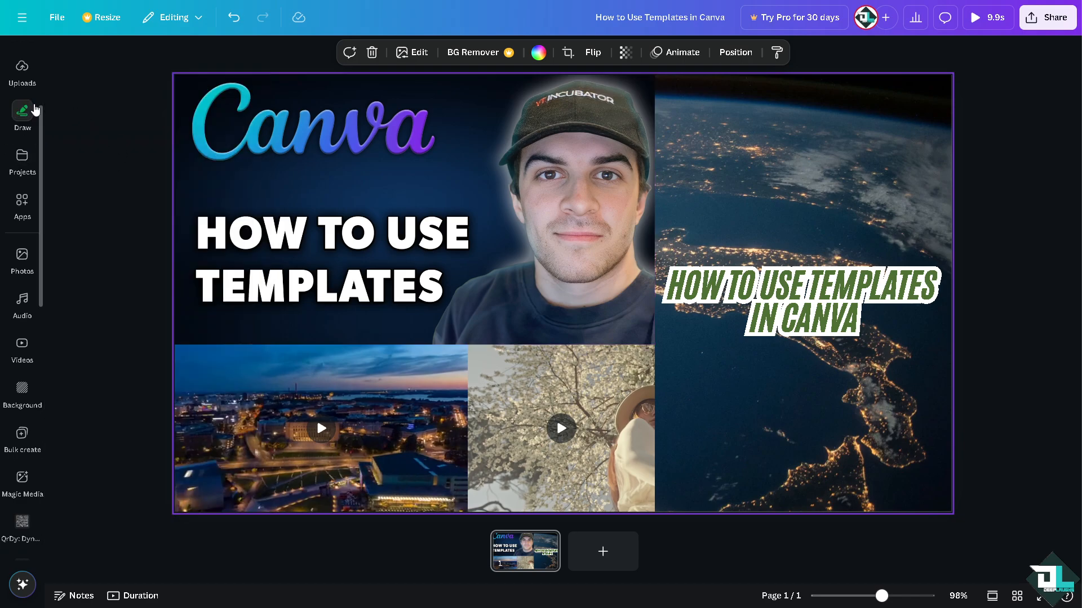
- Browse the Elements library from recently used items and shapes through stickers, audio and charts to tables, frames and grids
mouse_move(34, 192)
scroll(20, 164, "up", 3)
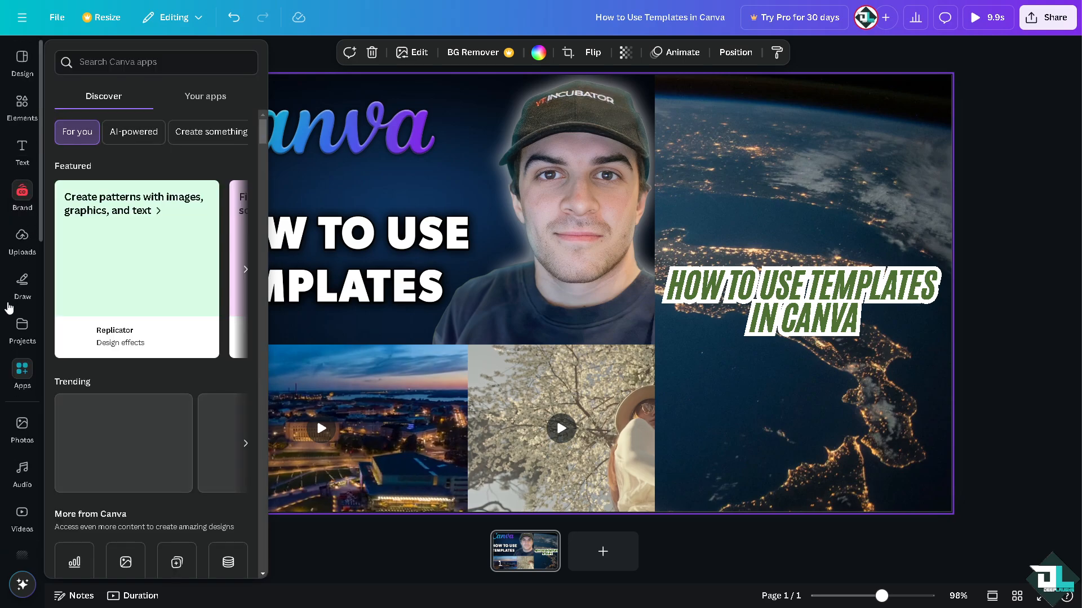
left_click(18, 107)
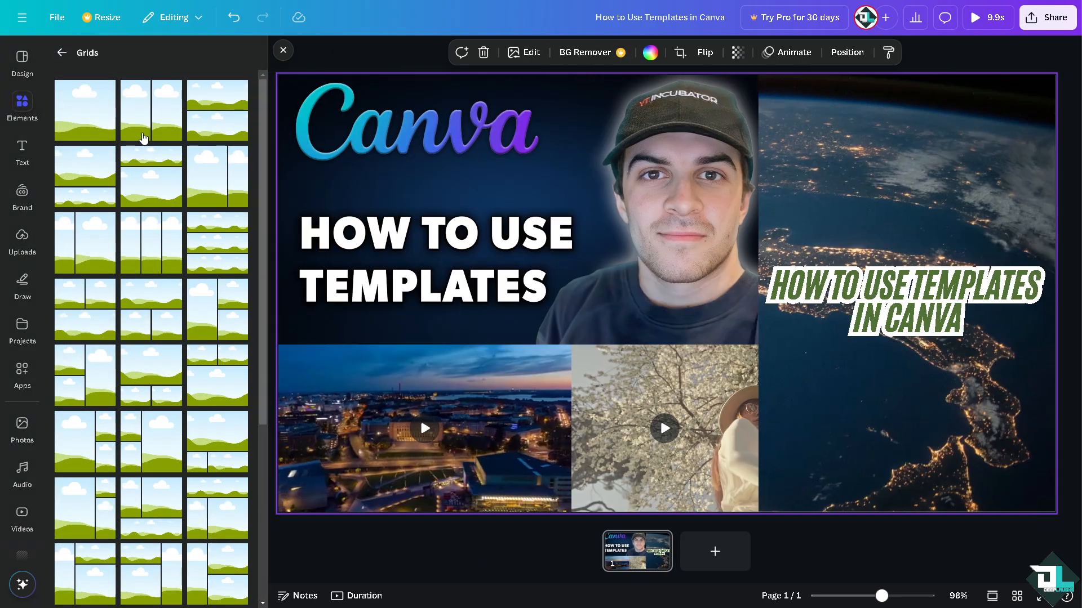
left_click(61, 52)
left_click(96, 89)
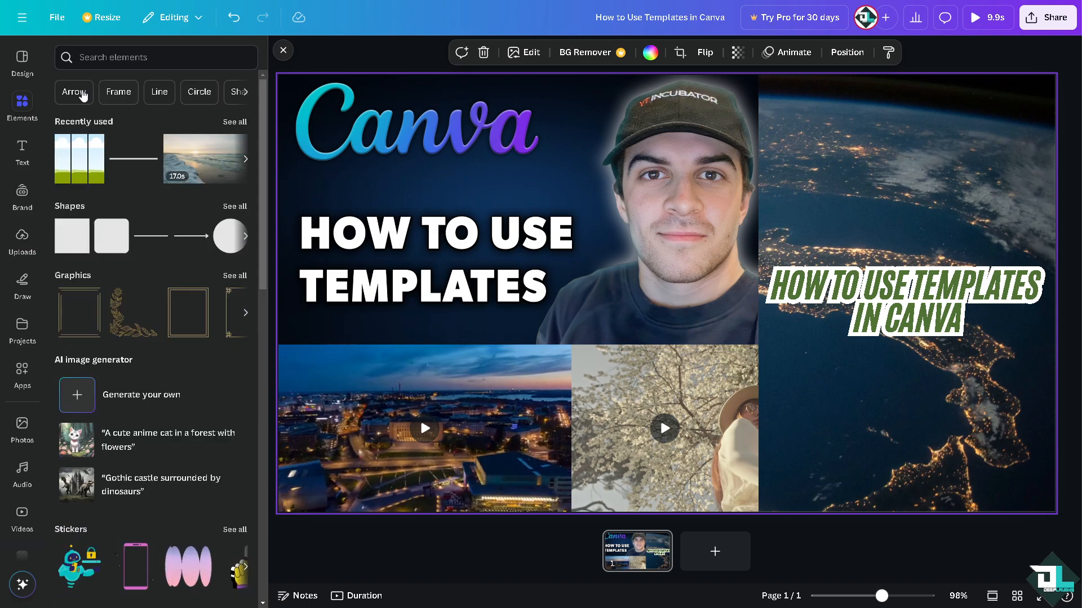
left_click(83, 95)
left_click(223, 57)
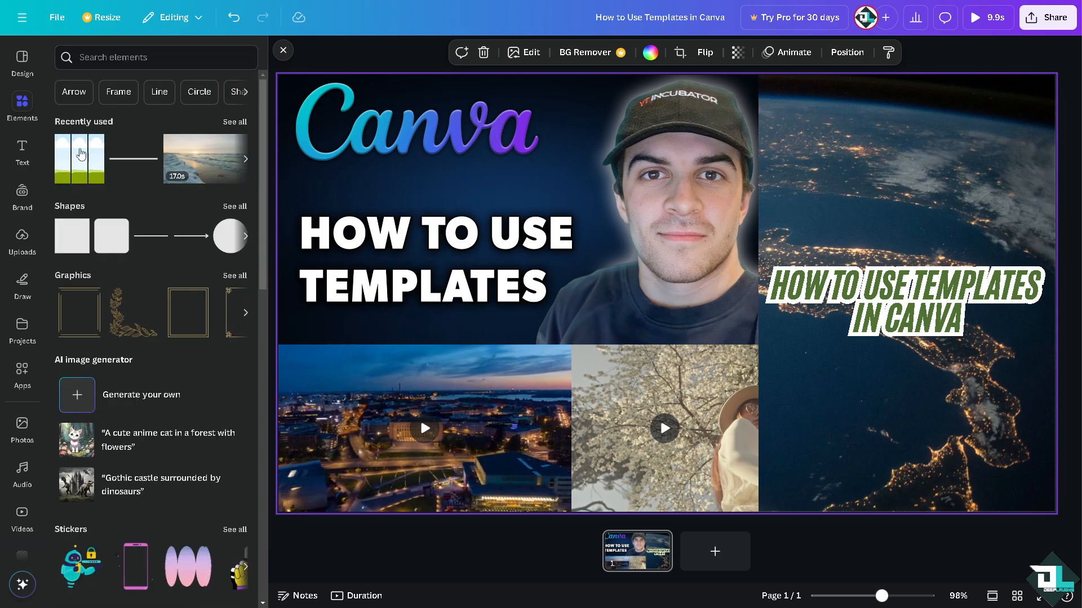
left_click(25, 108)
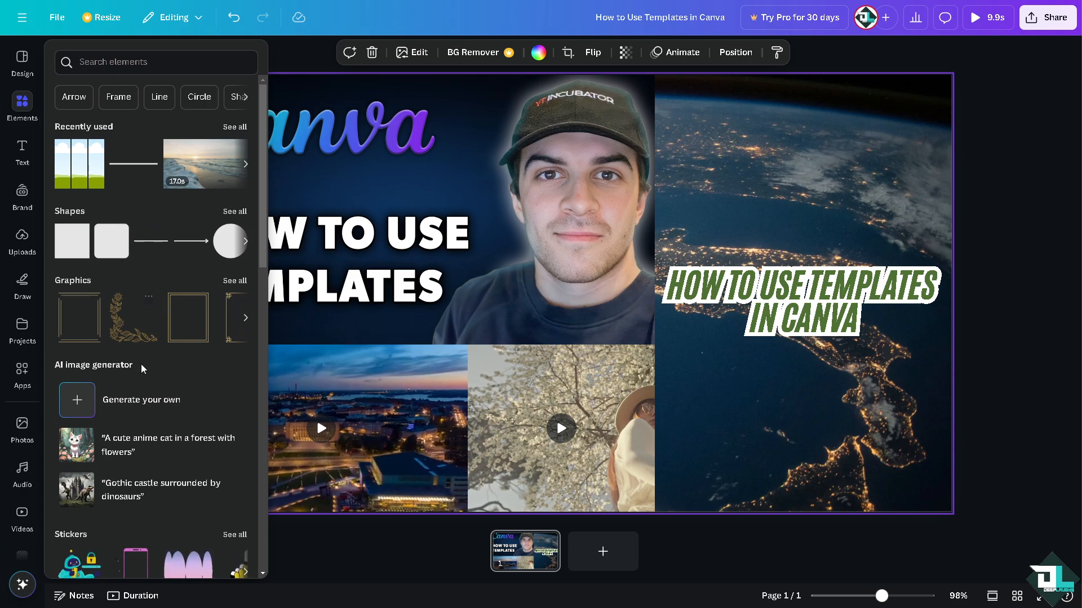
scroll(141, 365, "down", 1)
scroll(149, 381, "down", 3)
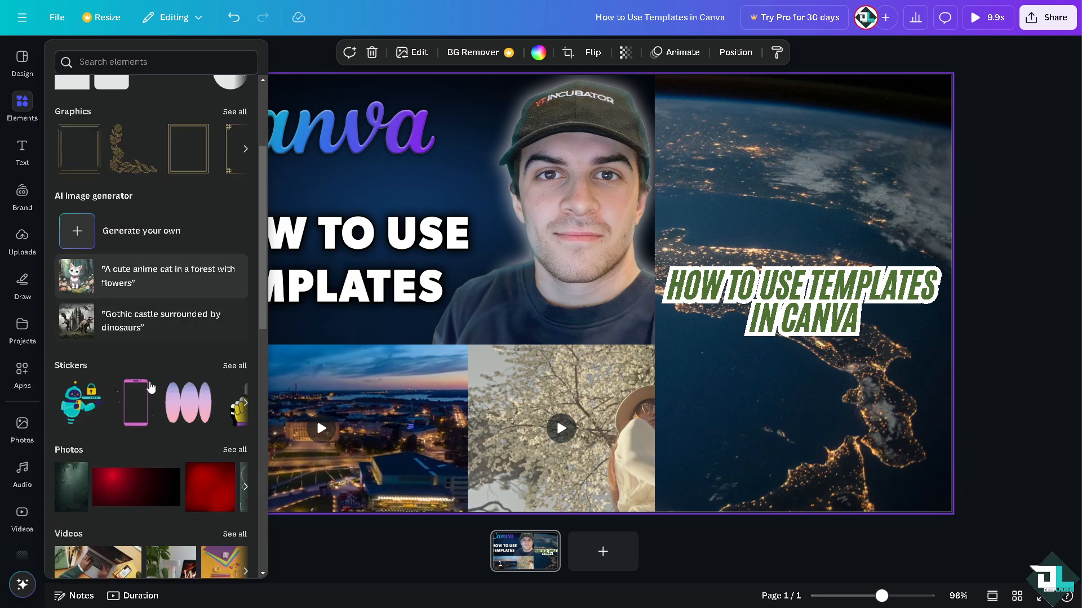
scroll(184, 407, "down", 3)
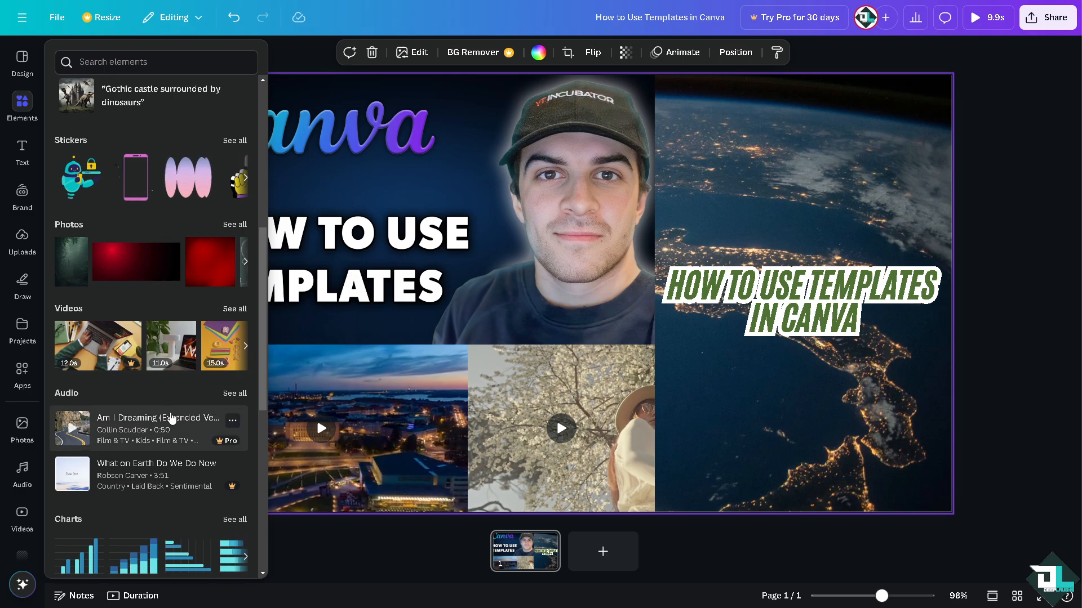
scroll(170, 415, "down", 3)
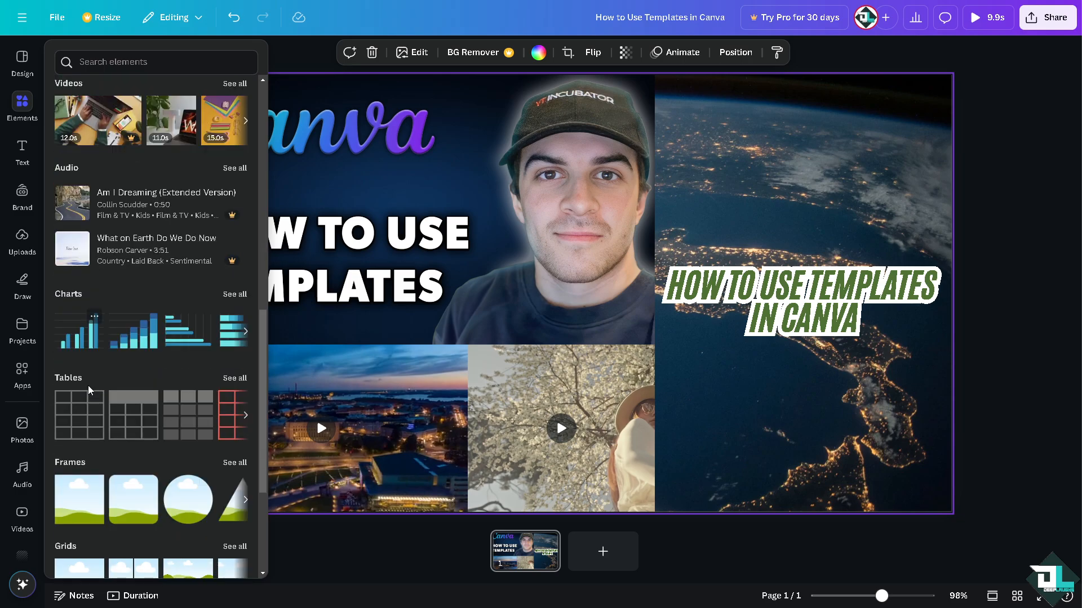
scroll(89, 388, "down", 2)
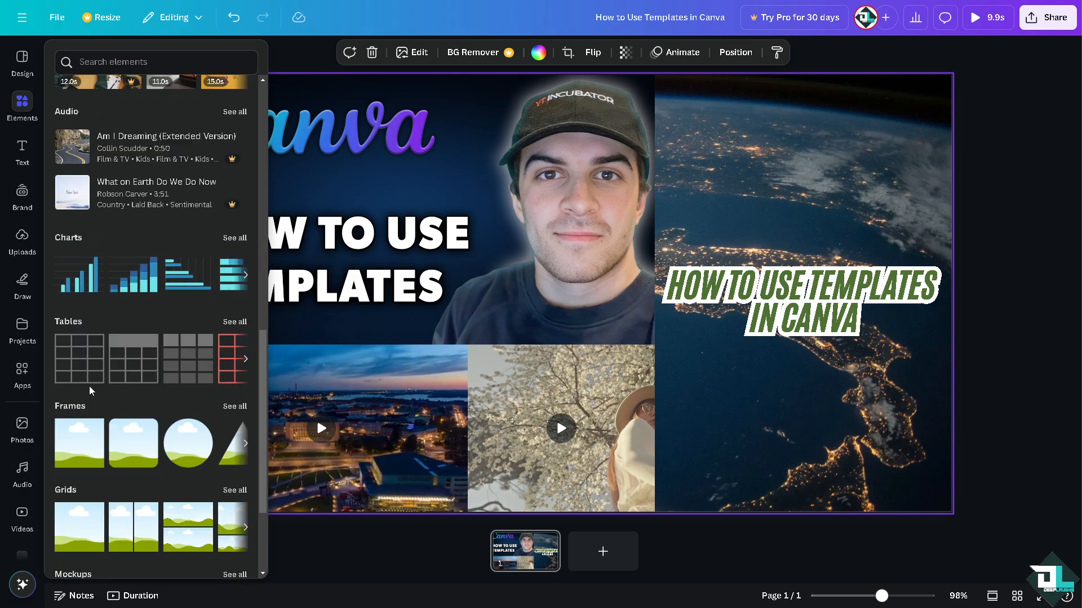
- Insert the red table style with a solid header row and fit it around the title over the Earth background
left_click(236, 321)
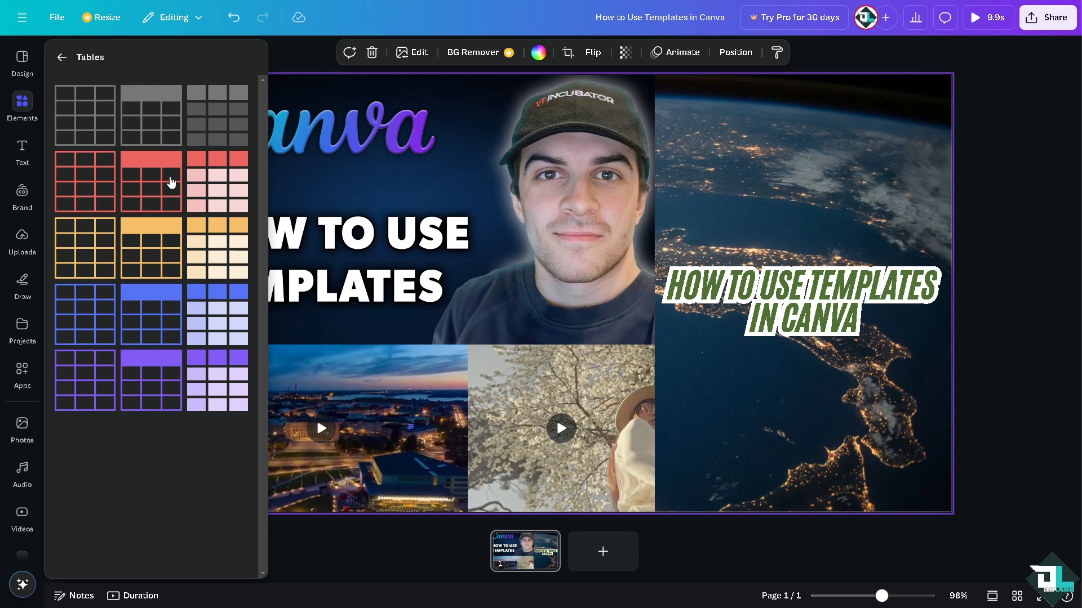
left_click(177, 163)
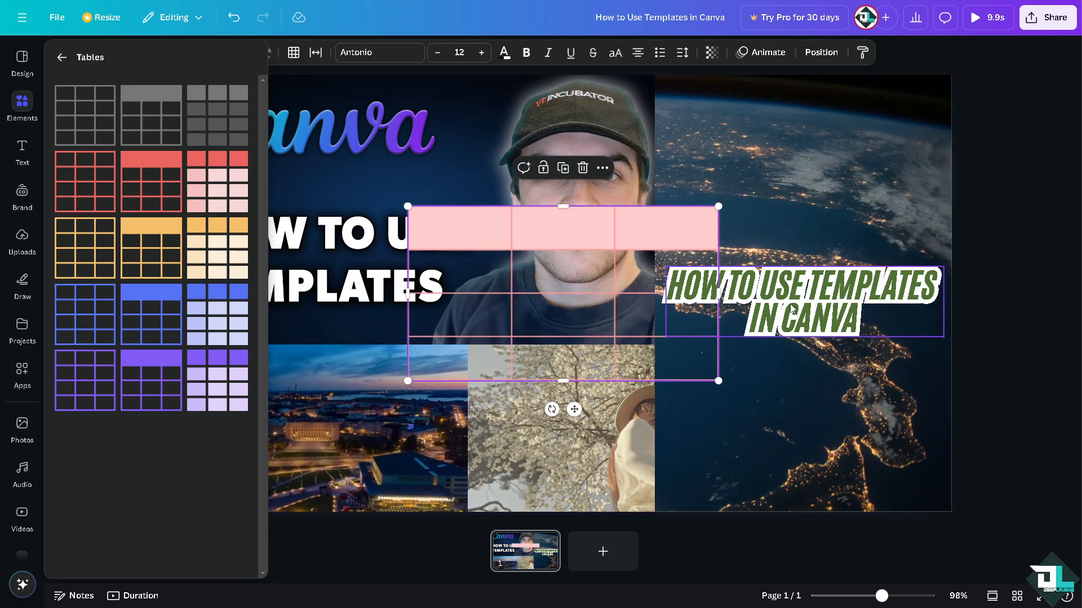
left_click_drag(648, 229, 882, 241)
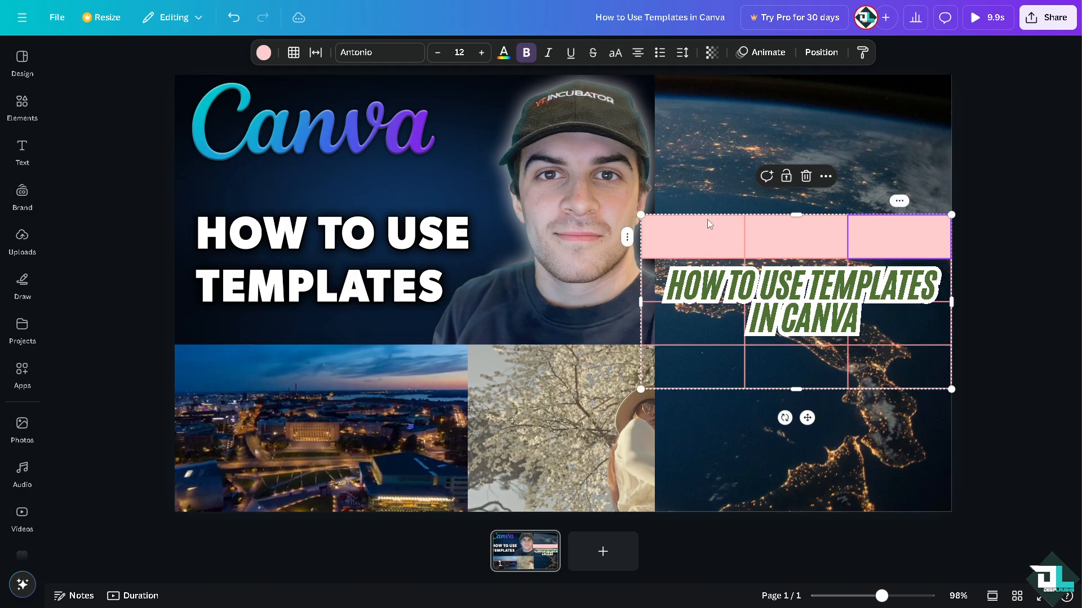
mouse_move(641, 218)
left_mouse_down()
mouse_move(676, 223)
mouse_move(660, 219)
left_mouse_up()
left_click_drag(824, 235, 824, 231)
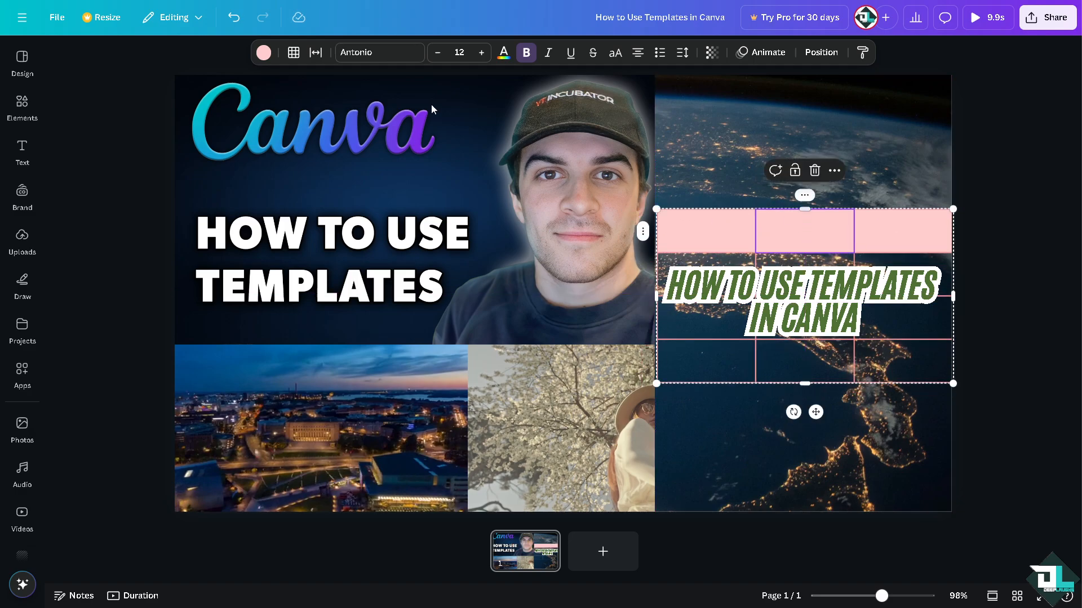
- Fill all three header cells of the table with the green document color
left_click(263, 52)
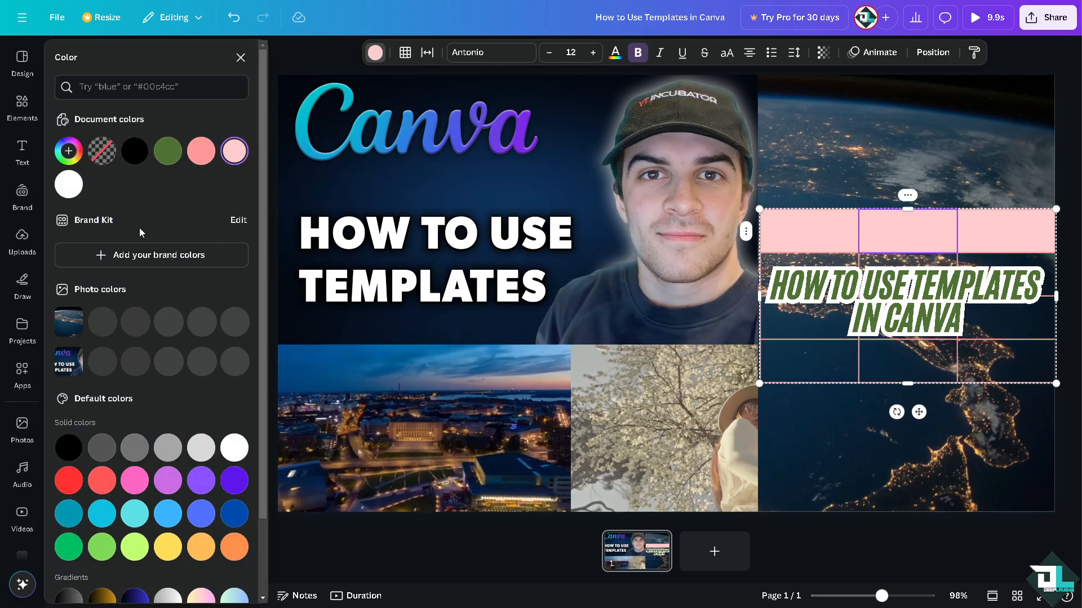
left_click(168, 151)
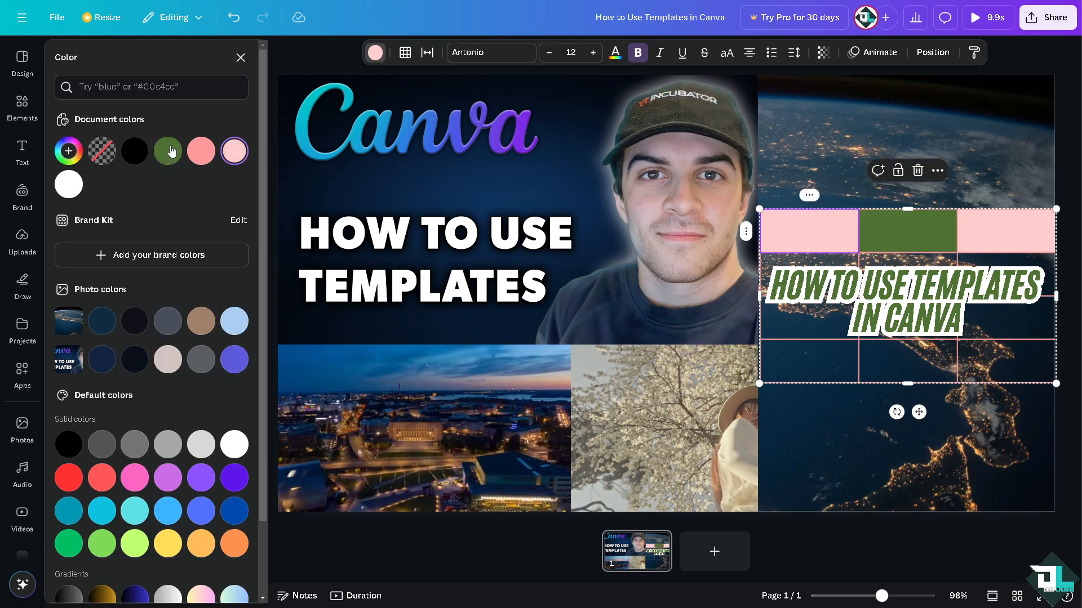
left_click(168, 151)
left_click(178, 163)
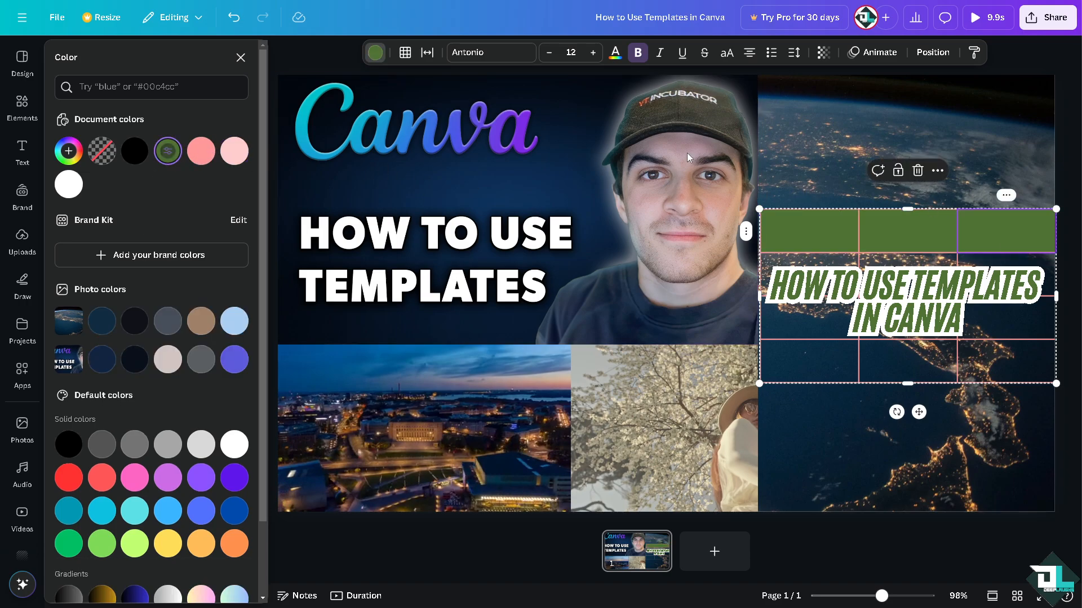
left_click(806, 124)
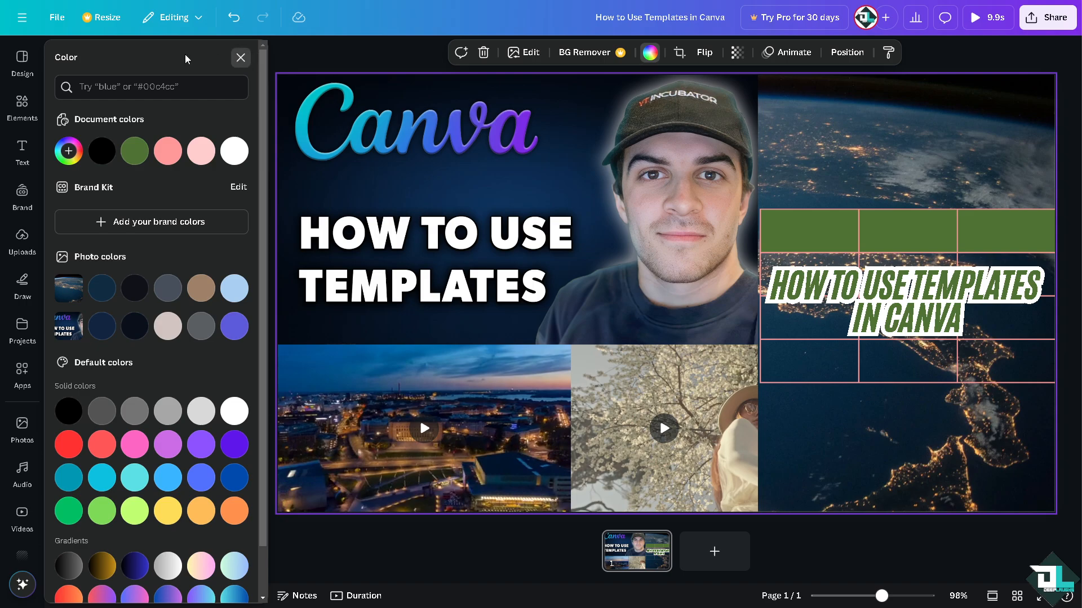
left_click(241, 57)
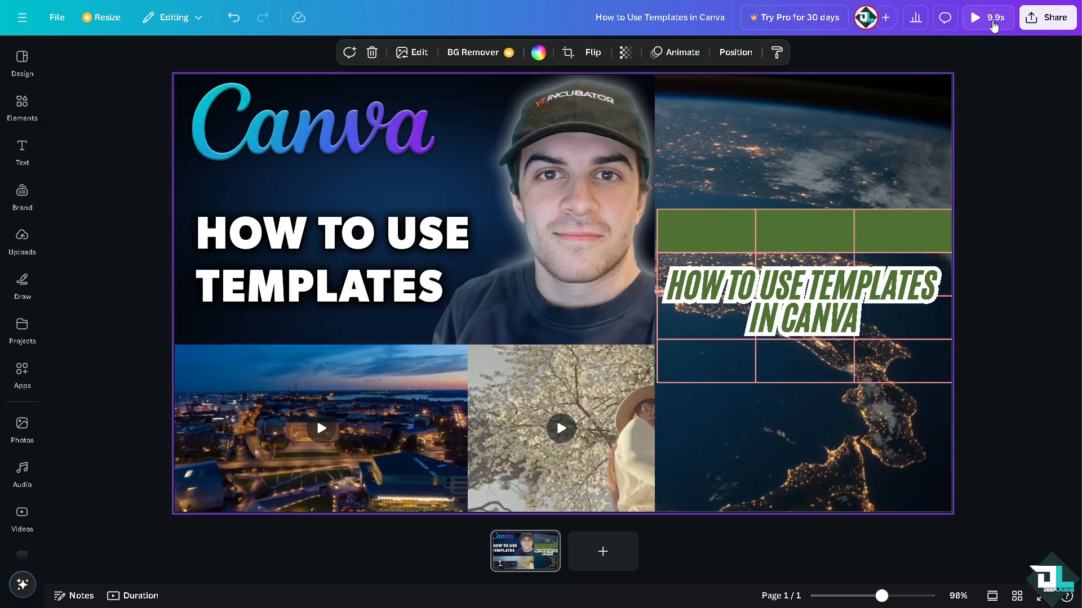
- Play a preview of the finished design, and review the file types available for downloading it
left_click(993, 18)
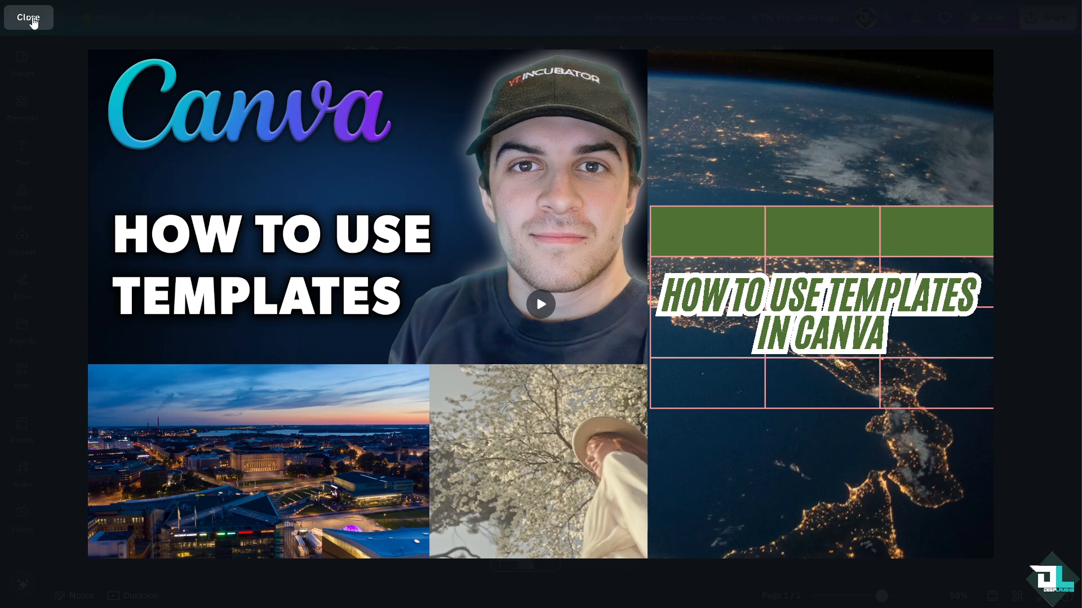
left_click(32, 21)
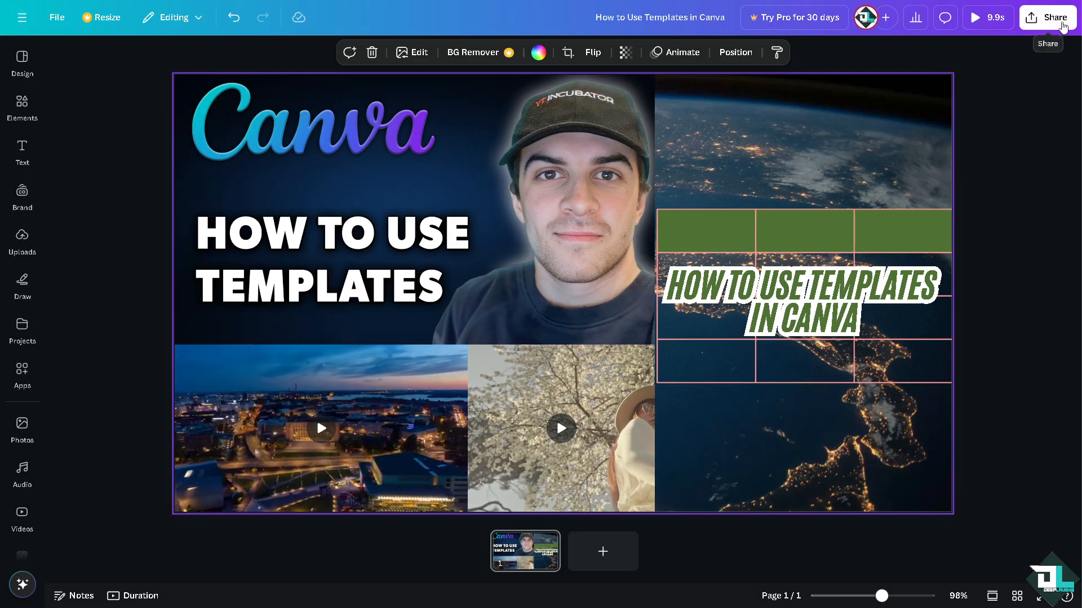
left_click(1049, 17)
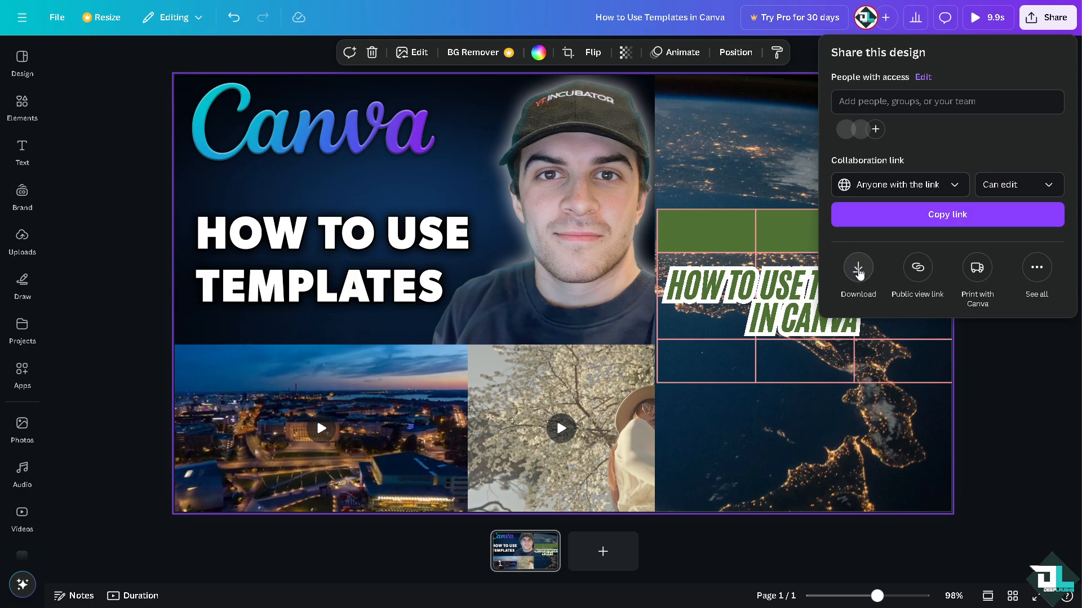
left_click(857, 271)
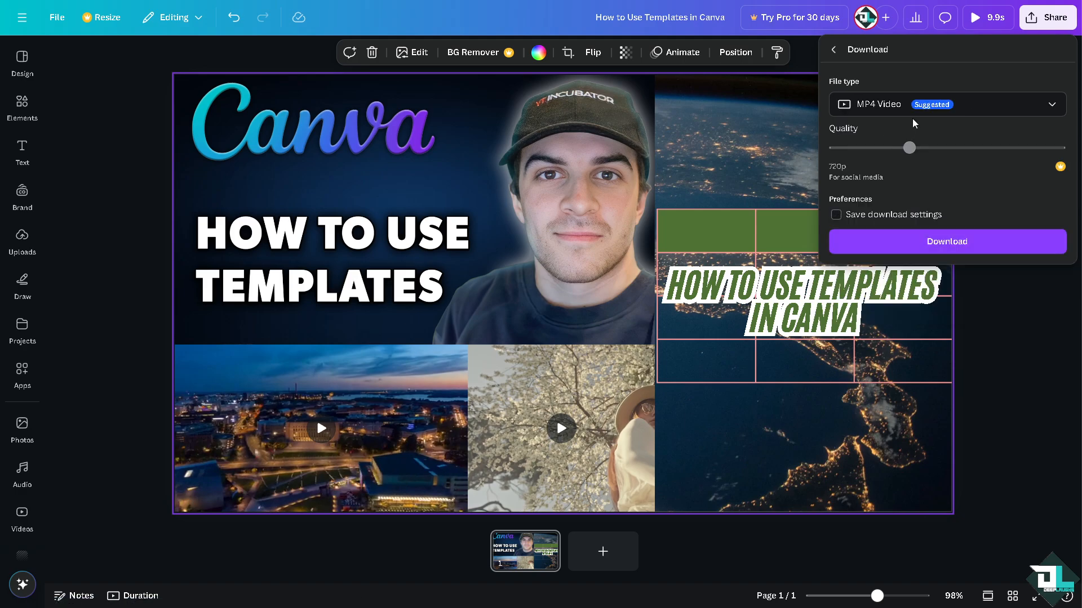
left_click(902, 108)
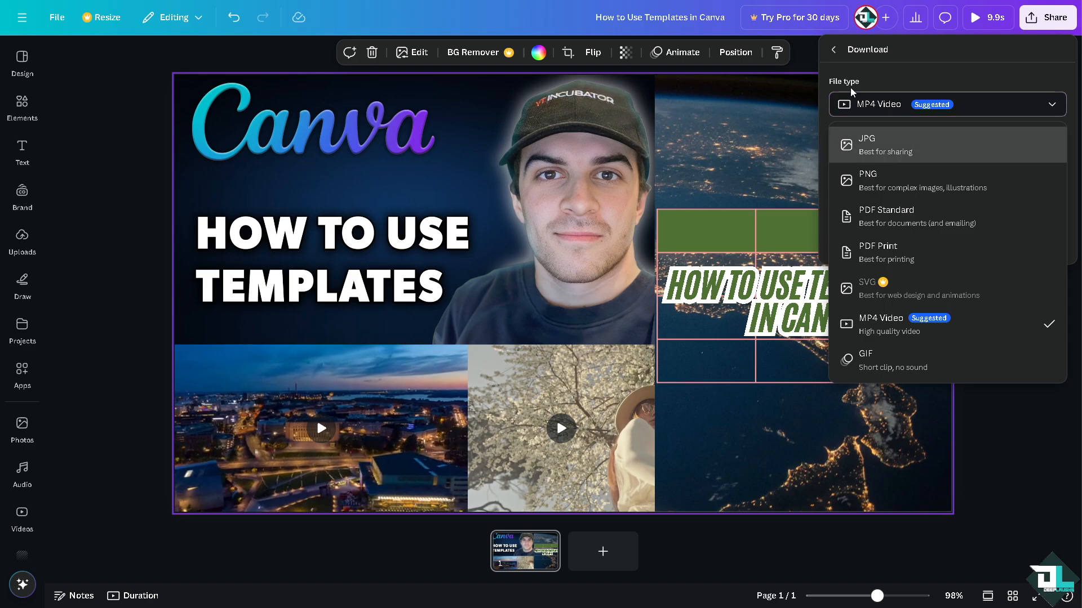
left_click(835, 54)
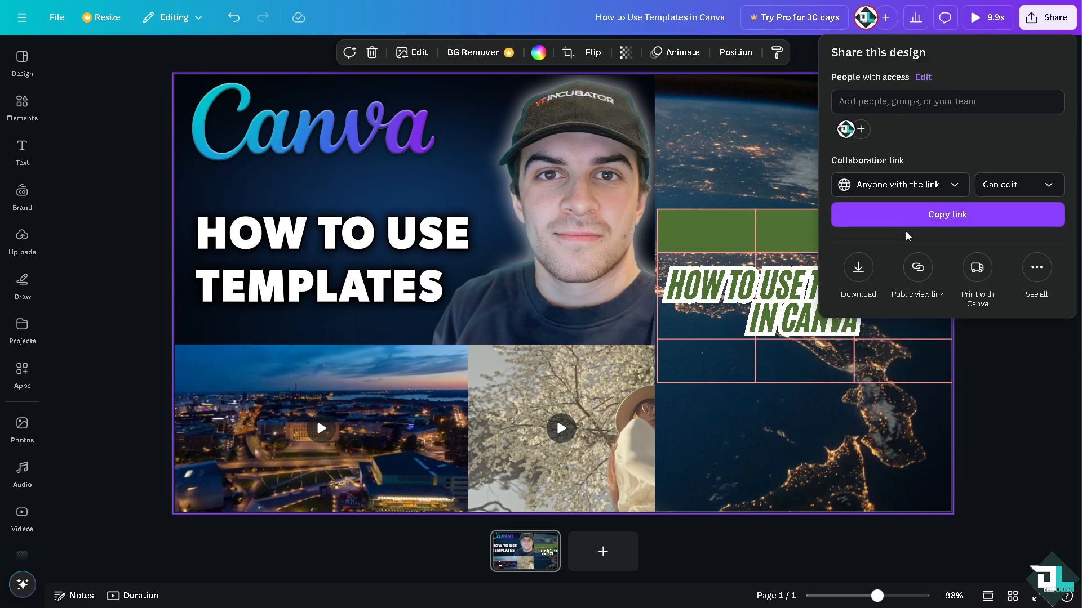
- Browse all publishing options for the design, from sharing and saving through social, messaging and design apps to more options
left_click(1045, 271)
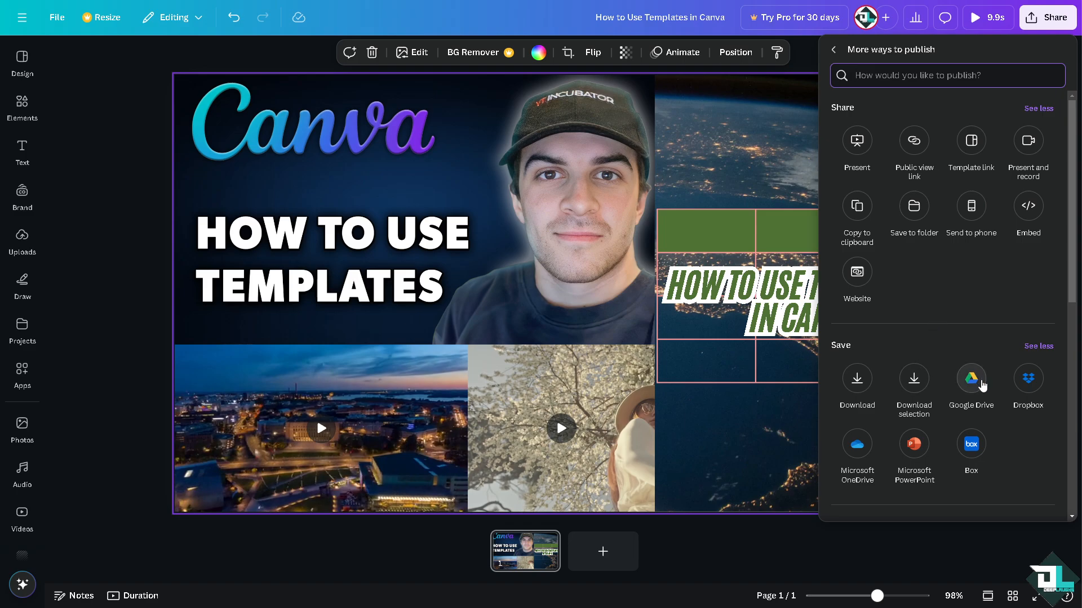
scroll(1030, 361, "down", 1)
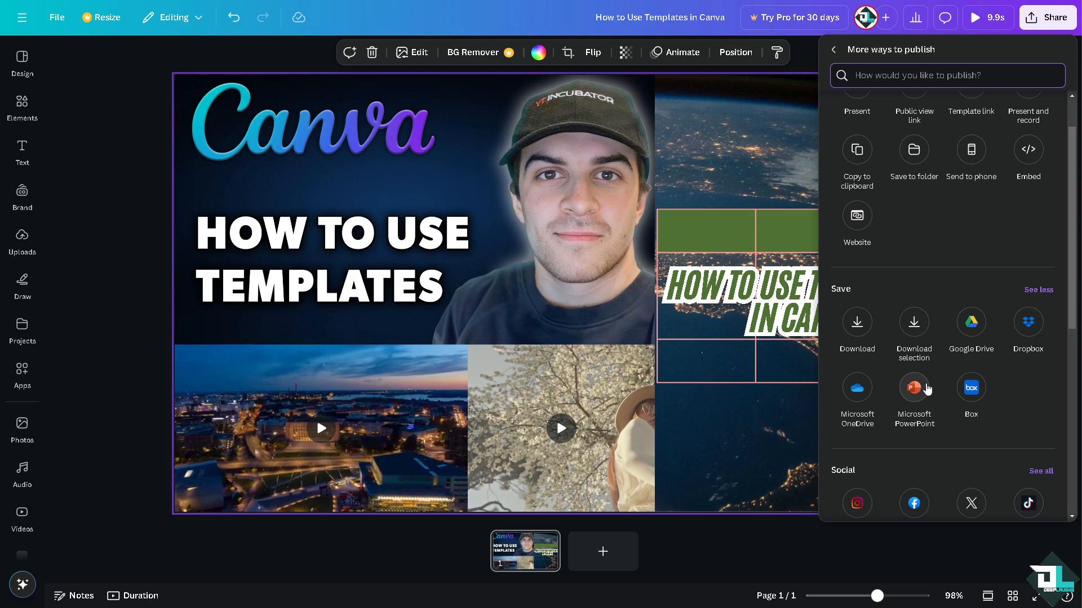
scroll(970, 387, "down", 3)
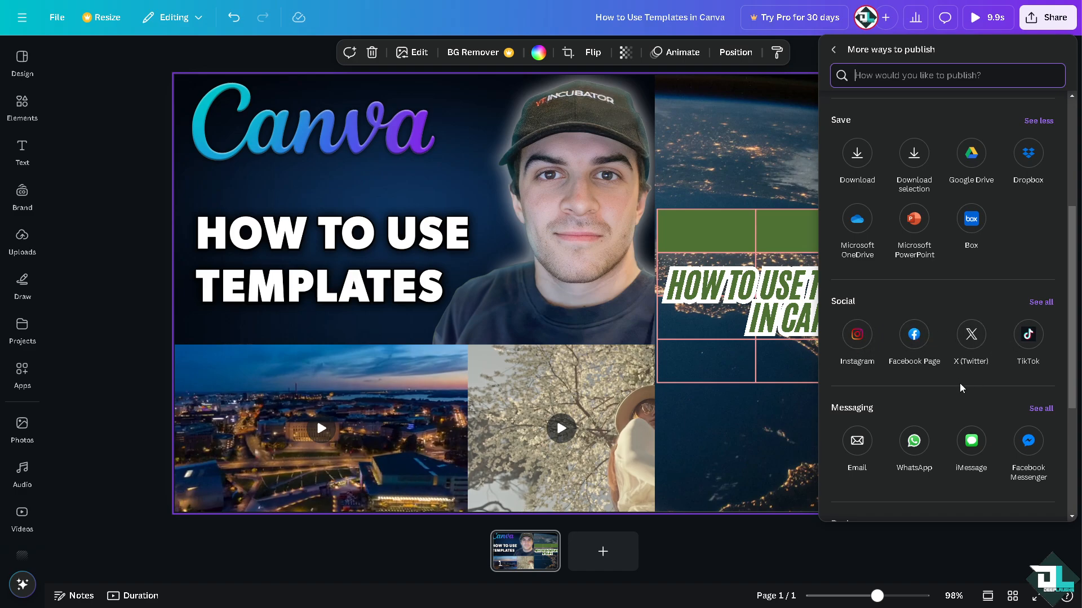
scroll(943, 389, "down", 2)
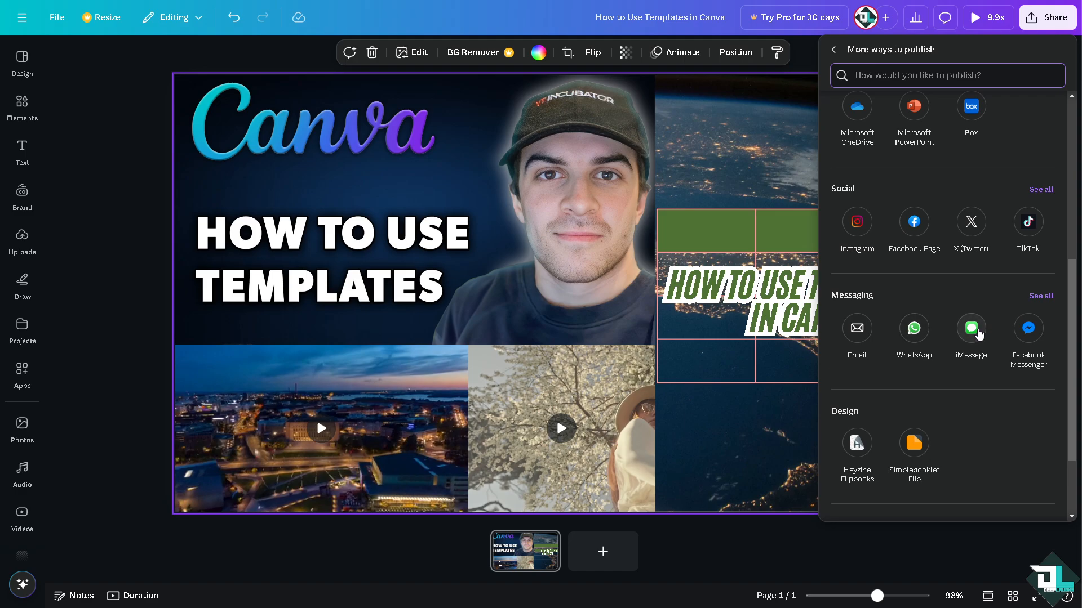
scroll(1002, 369, "down", 2)
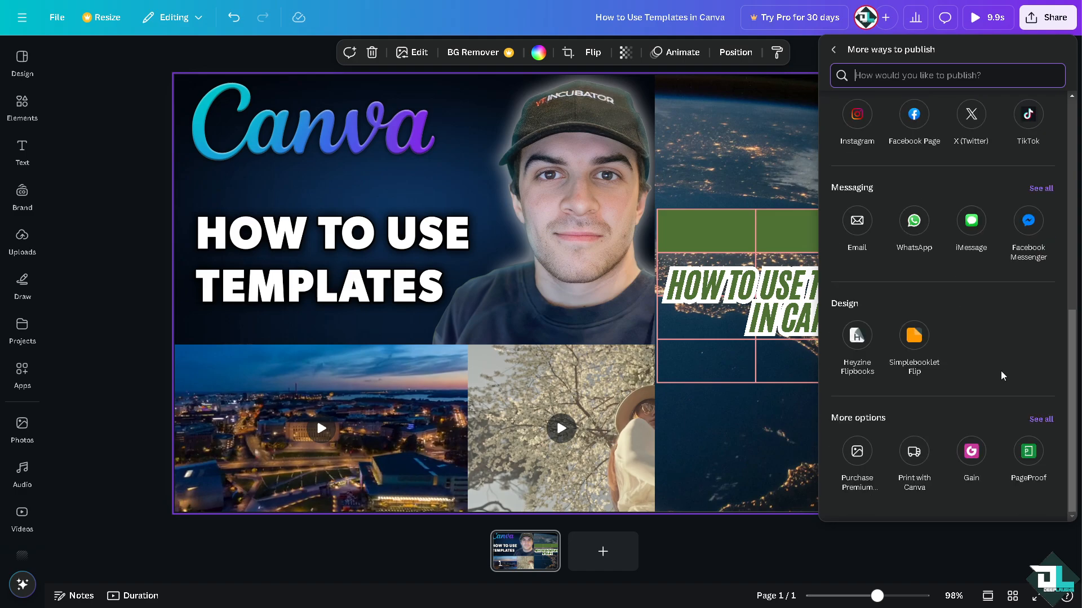
scroll(997, 365, "up", 4)
scroll(980, 361, "up", 3)
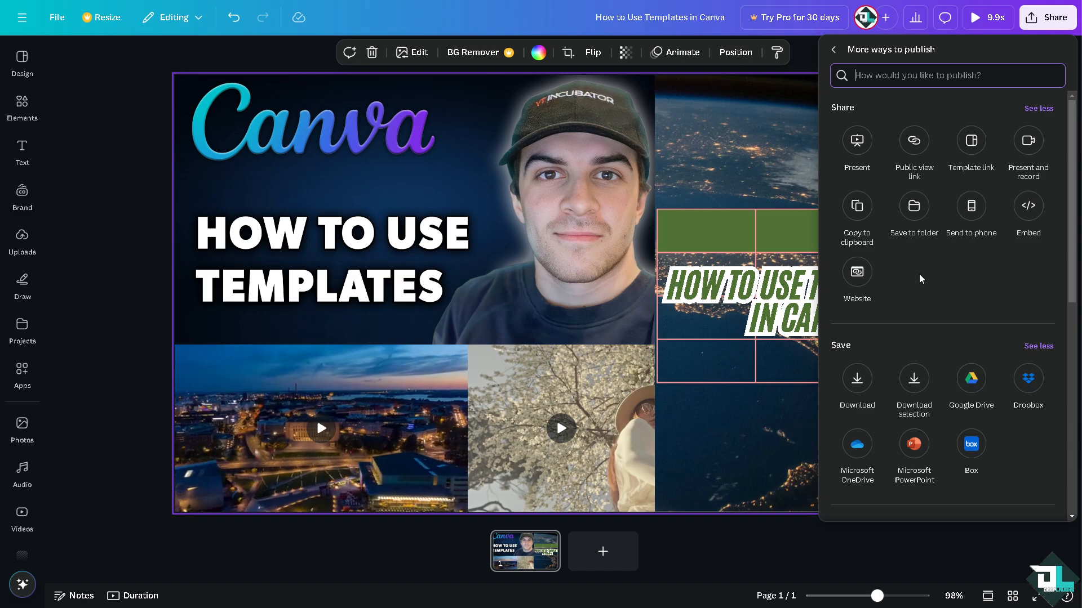
- Create the embed links for the design and return to the publishing options
left_click(1028, 206)
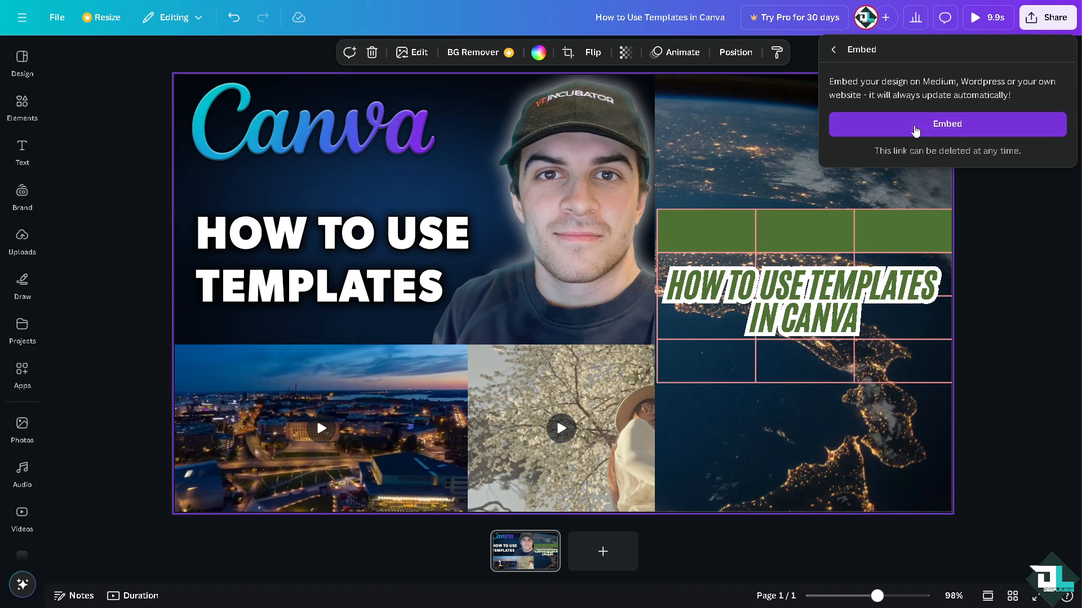
left_click(914, 124)
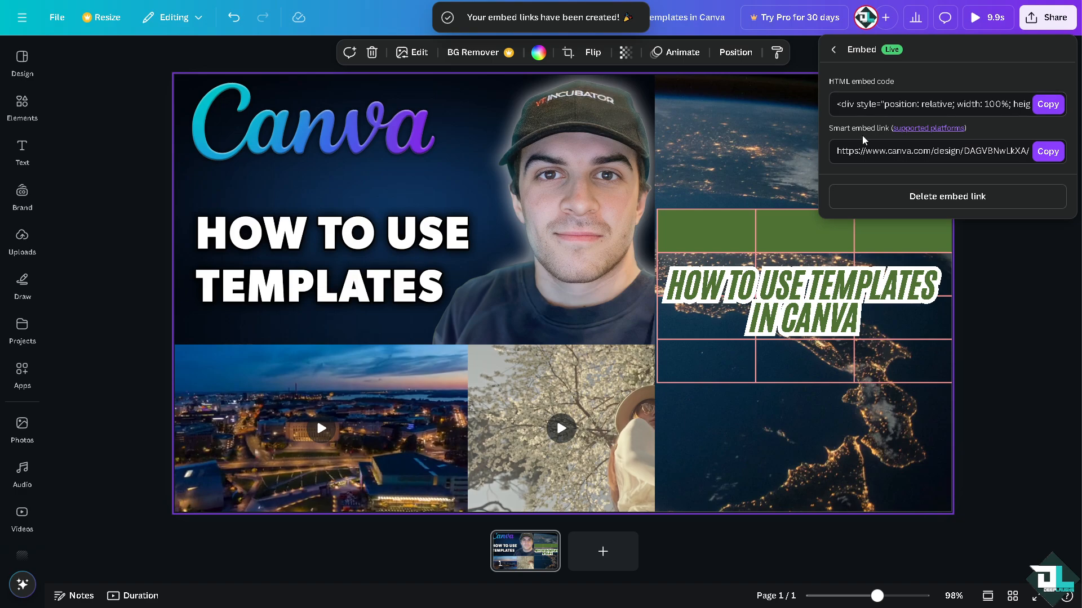
left_click(833, 50)
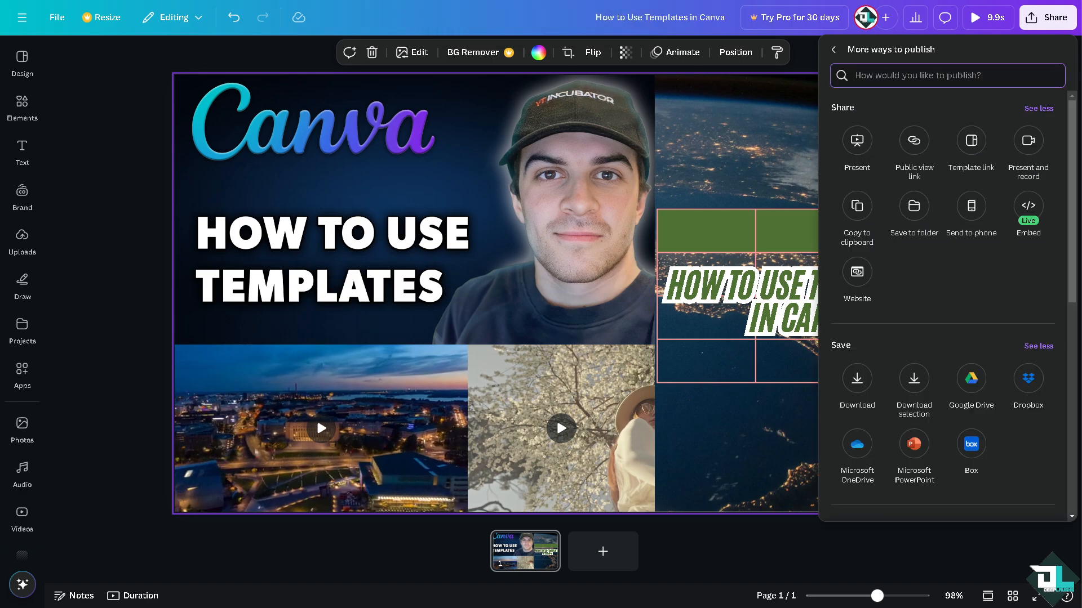
- Leave the publishing options, play the design preview again and close it
left_click(983, 16)
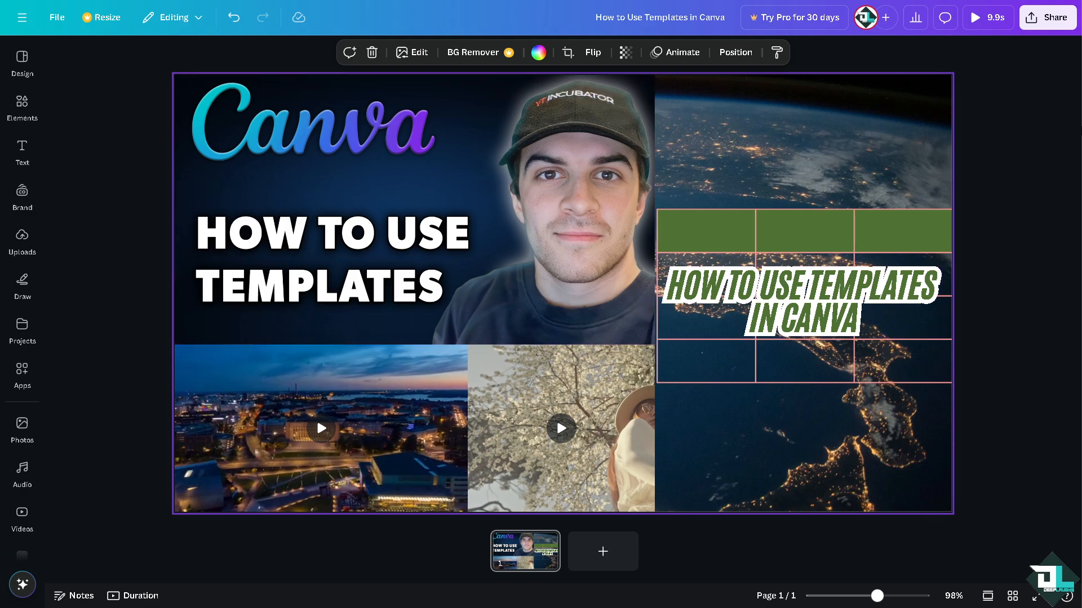
left_click(986, 22)
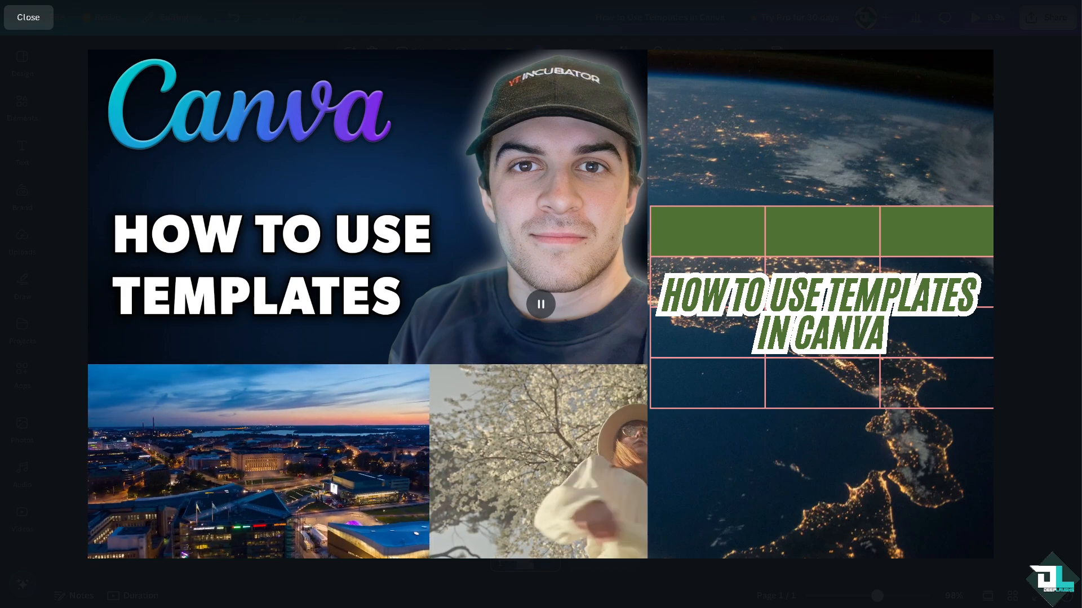
left_click(17, 17)
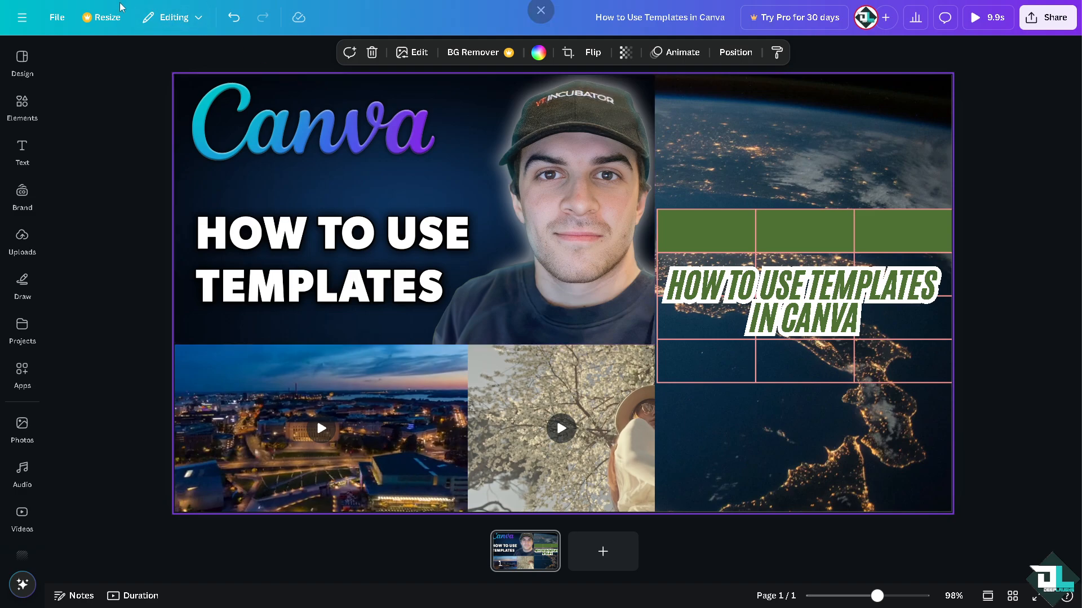
- Review the suggested formats and categories for resizing the design, and dismiss the resize options
left_click(106, 22)
left_click(106, 22)
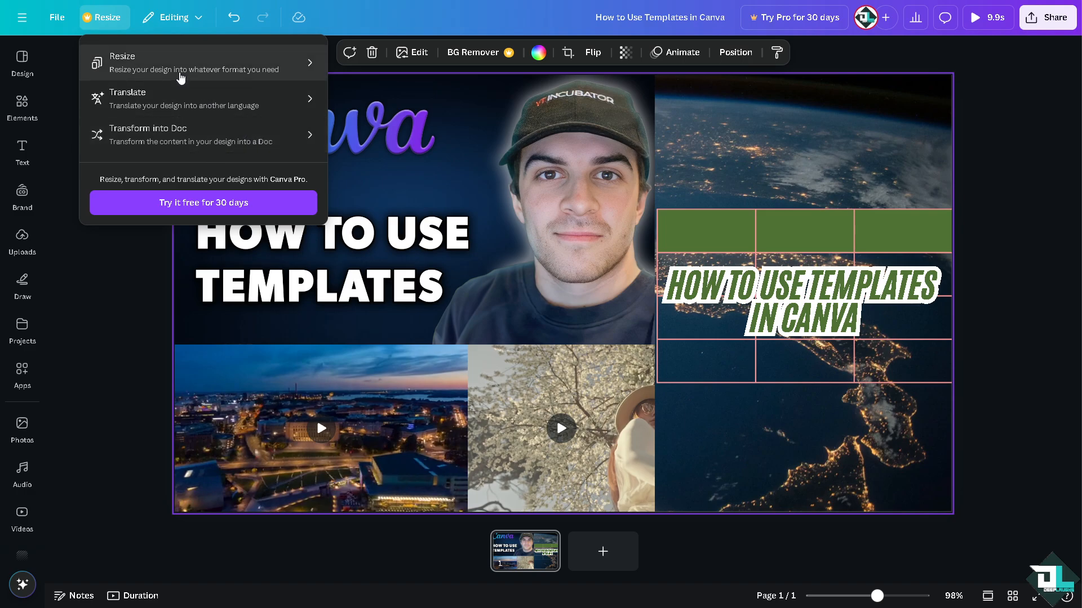
left_click(225, 69)
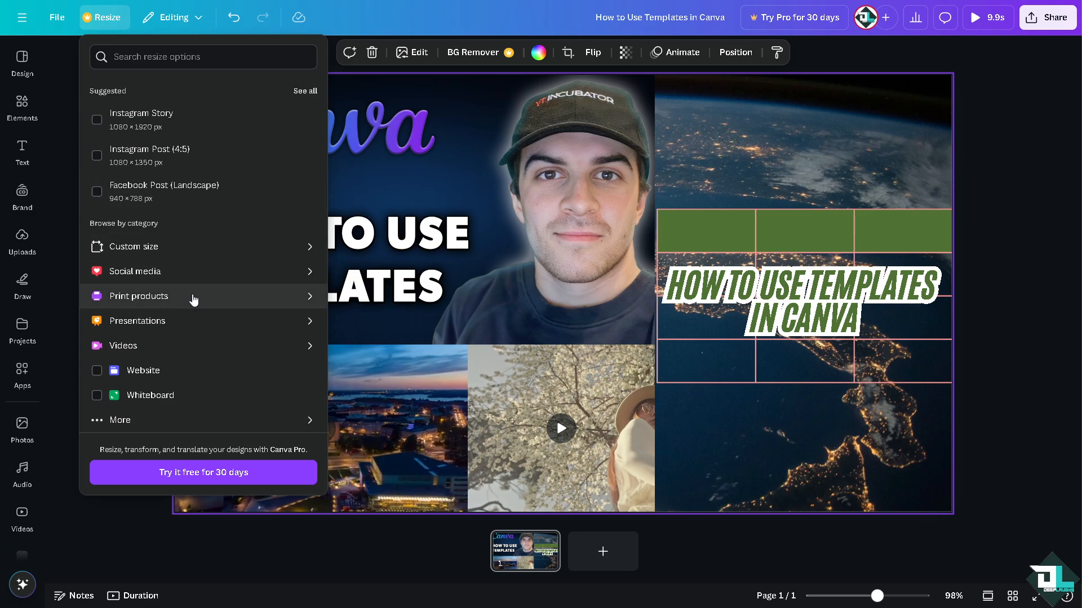
left_click(988, 101)
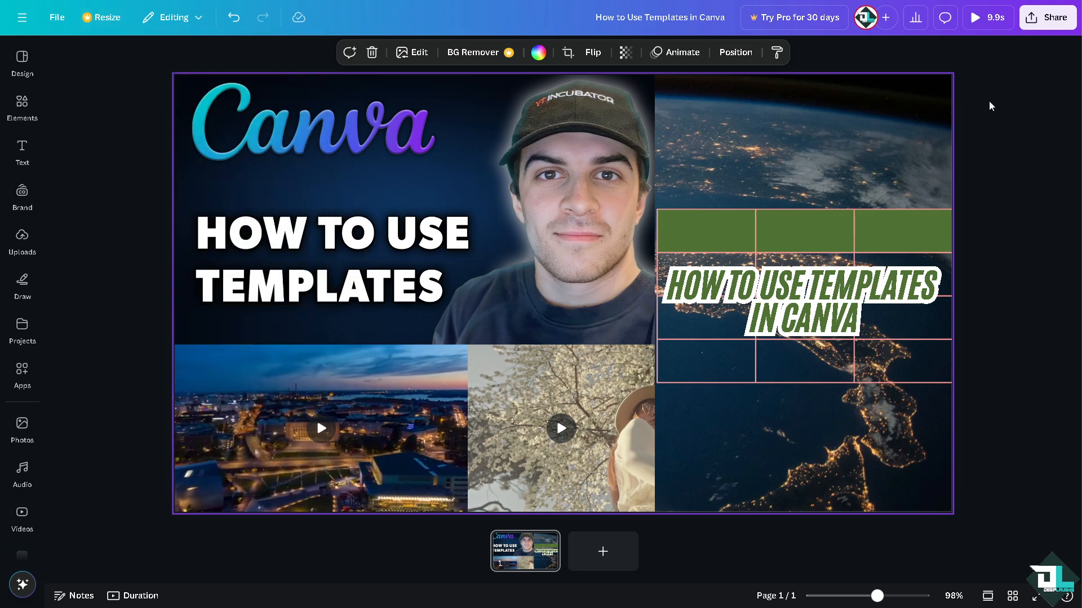
- Start another playback preview of the design
left_click(970, 16)
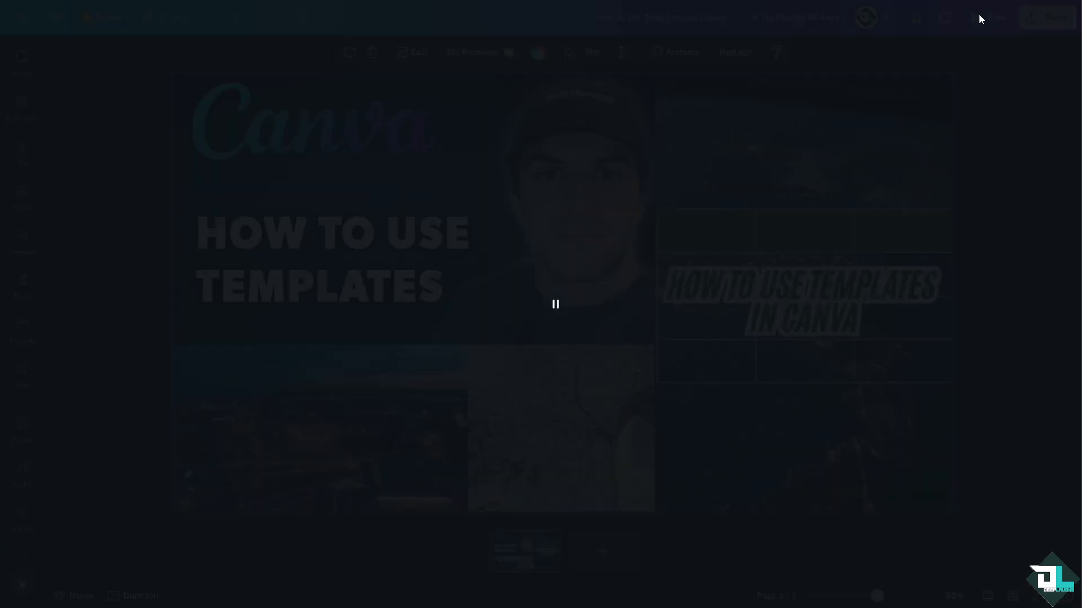